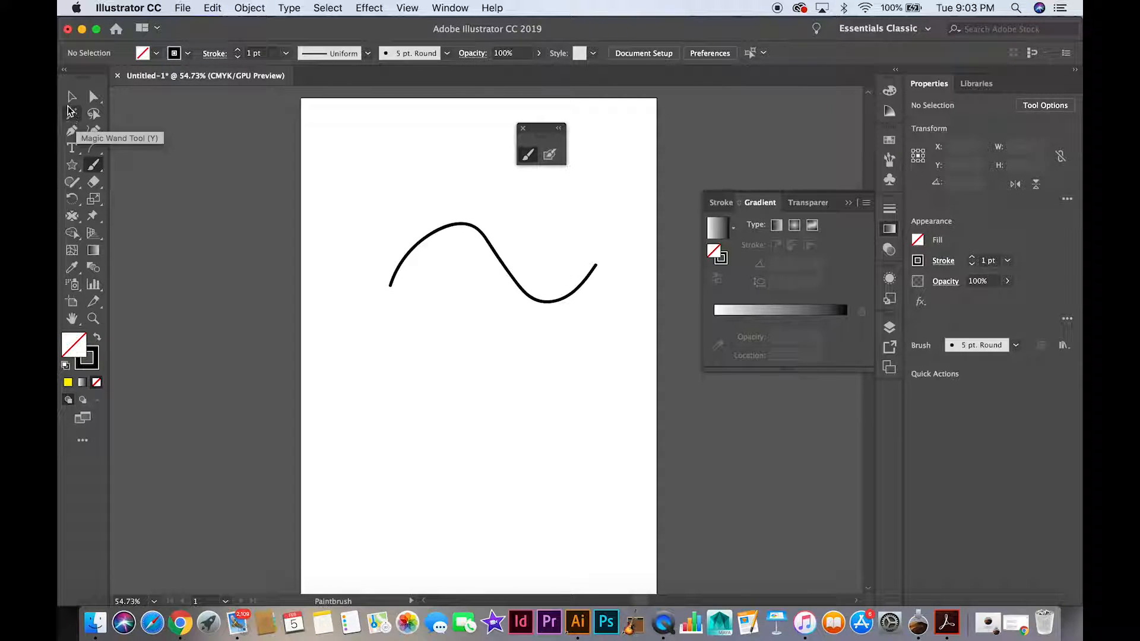
# Select the wavy path and apply the variable width profile that bulges twice with a pinch between the bulges.
pyautogui.click(72, 96)
pyautogui.click(457, 227)
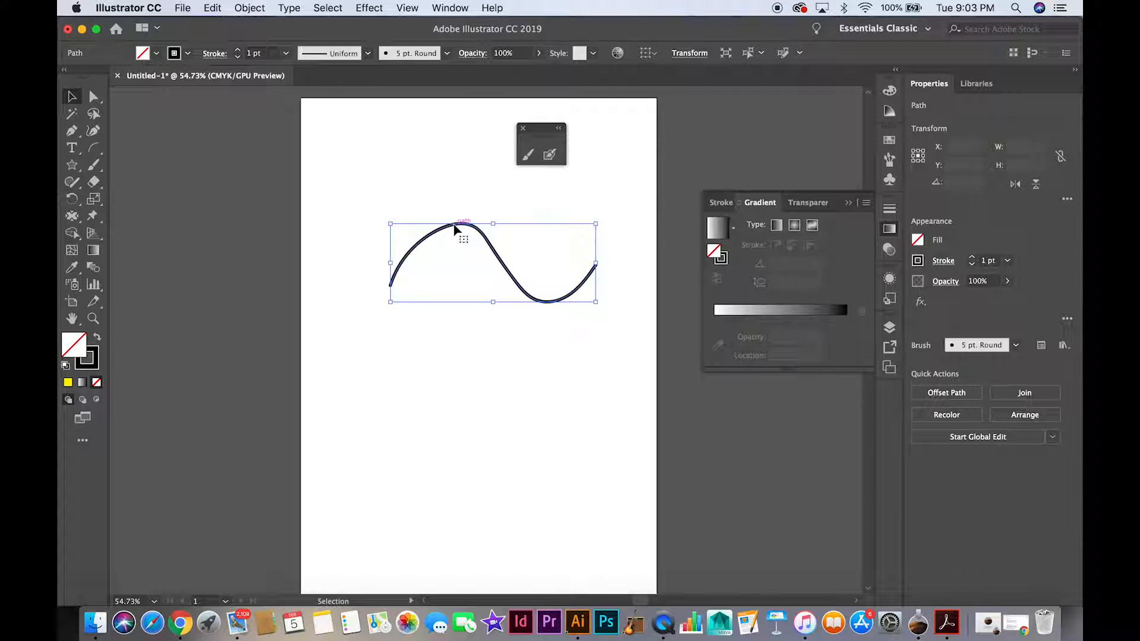
pyautogui.click(367, 53)
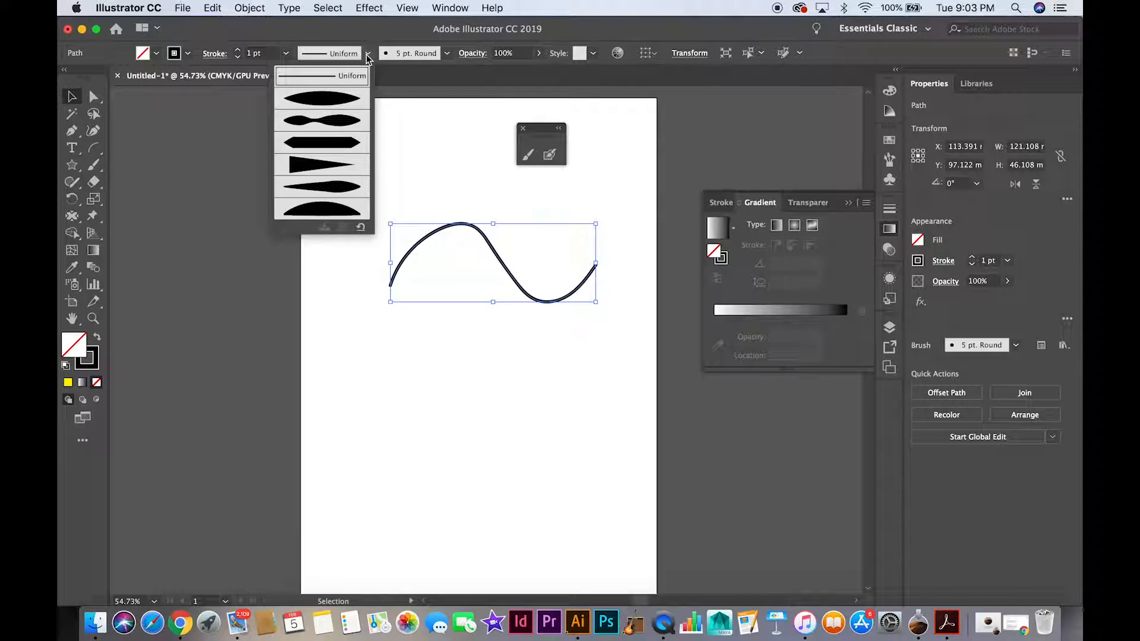
pyautogui.click(336, 121)
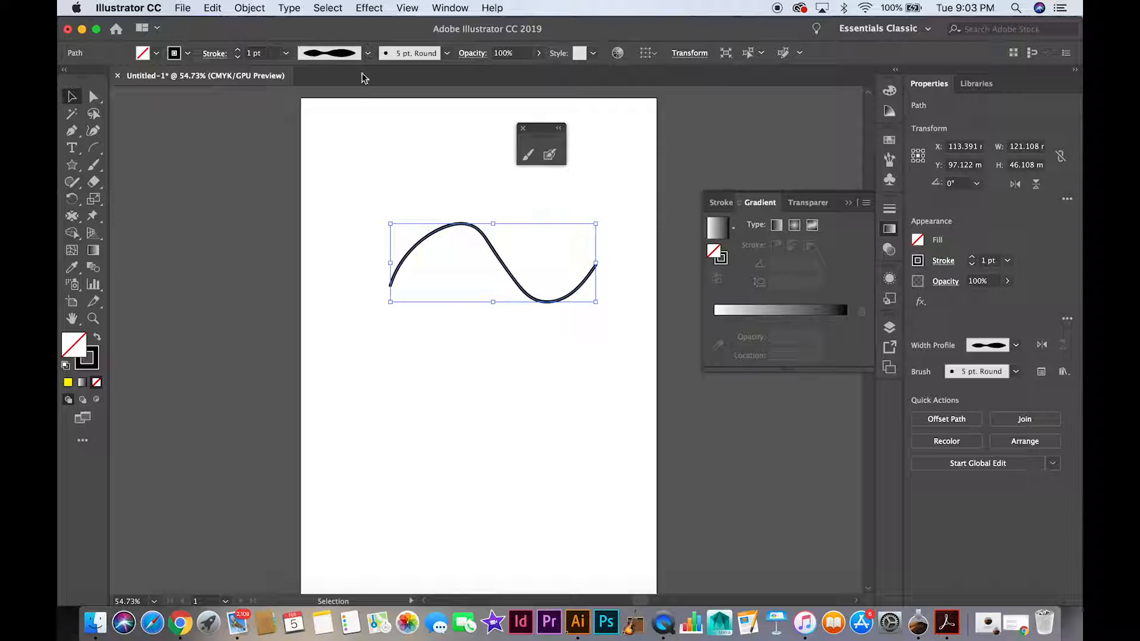
# Apply the rough charcoal-style art brush to the wavy path and set its stroke weight to 10 pt.
pyautogui.click(447, 53)
pyautogui.click(410, 152)
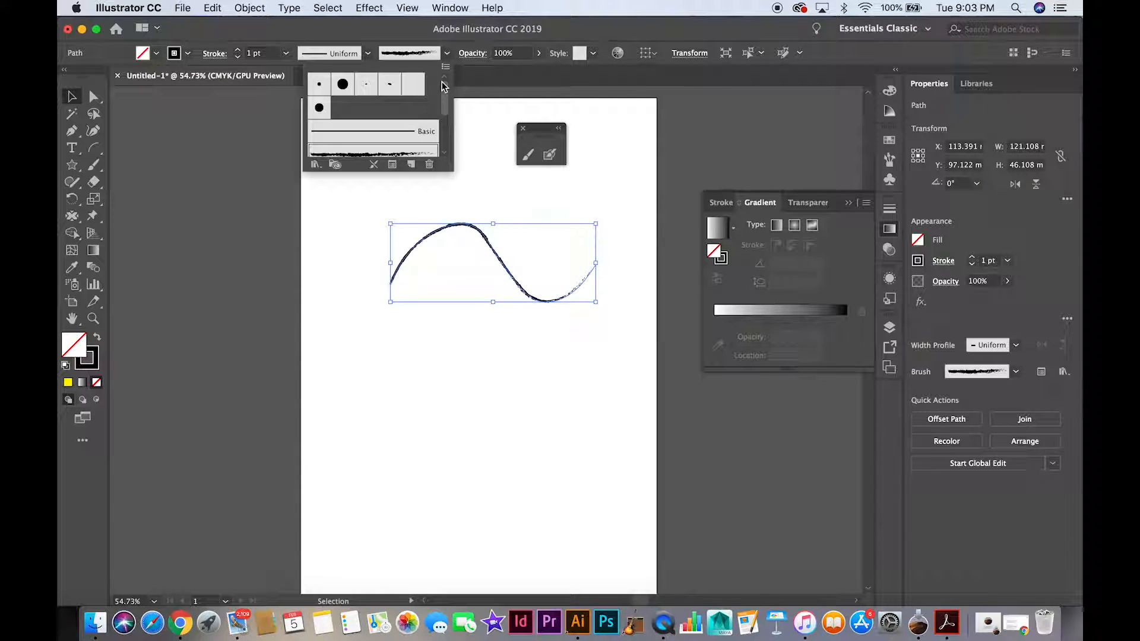
pyautogui.click(446, 53)
pyautogui.click(447, 53)
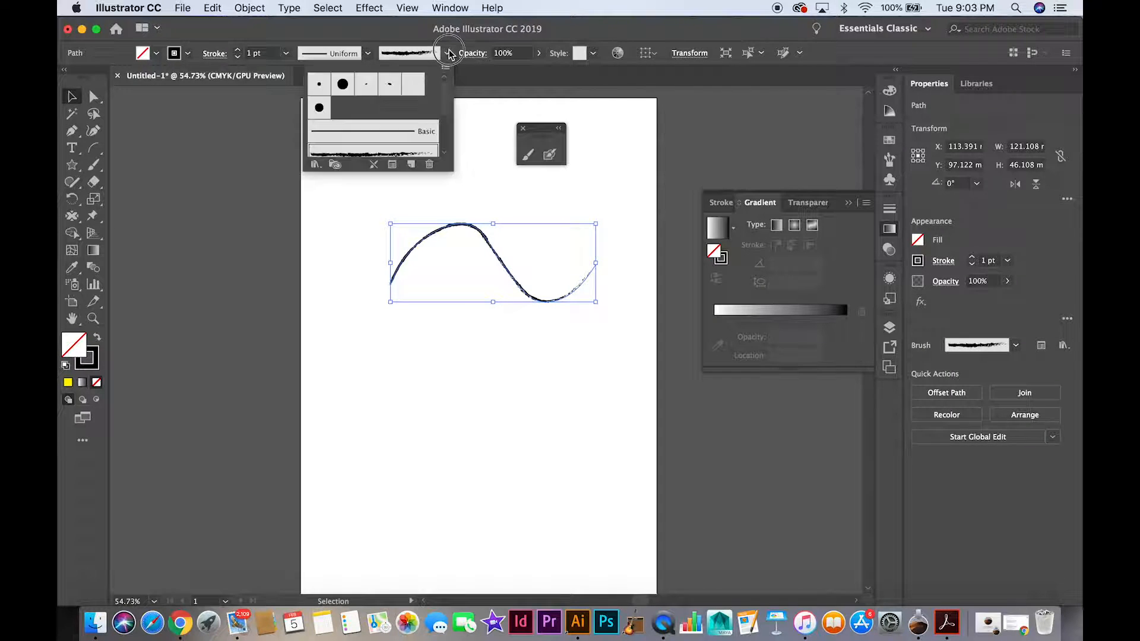
pyautogui.click(307, 57)
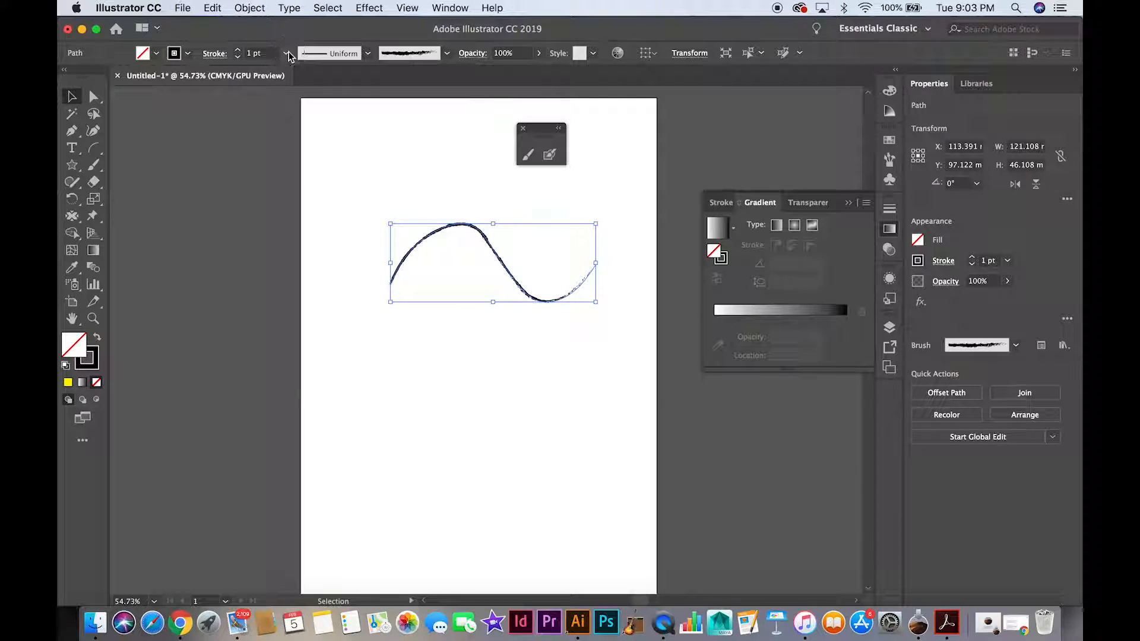
pyautogui.click(286, 53)
pyautogui.click(315, 261)
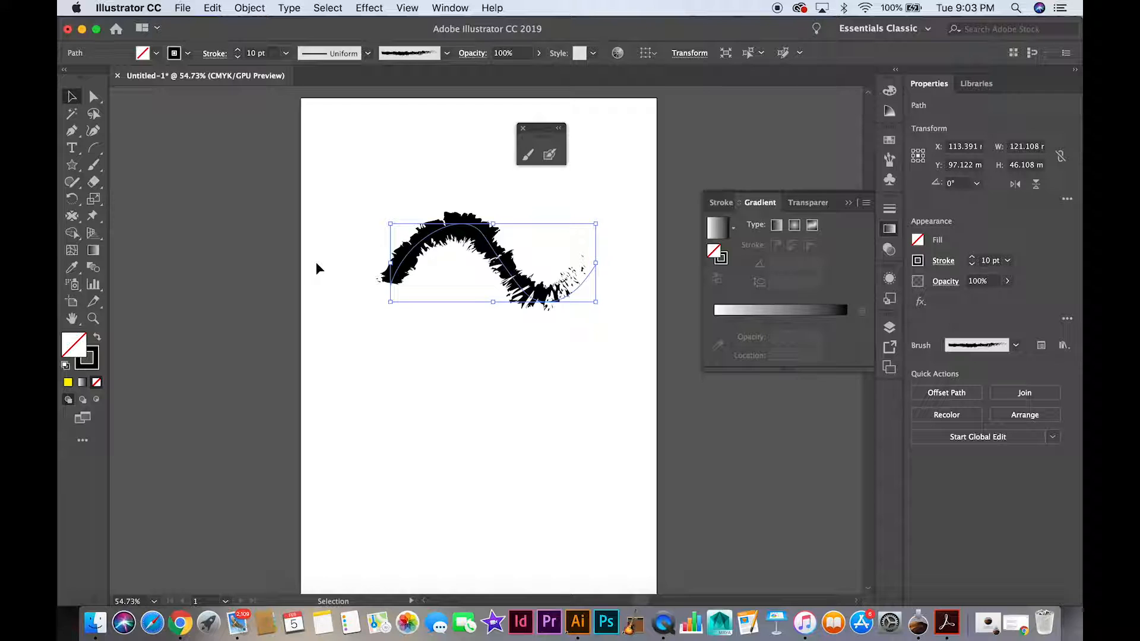
# Try the flat profile with pointed ends on the path, and replace it with the profile tapering from a thin start to a thicker end.
pyautogui.click(448, 54)
pyautogui.moveTo(444, 98)
pyautogui.mouseDown()
pyautogui.moveTo(443, 132)
pyautogui.moveTo(443, 108)
pyautogui.mouseUp()
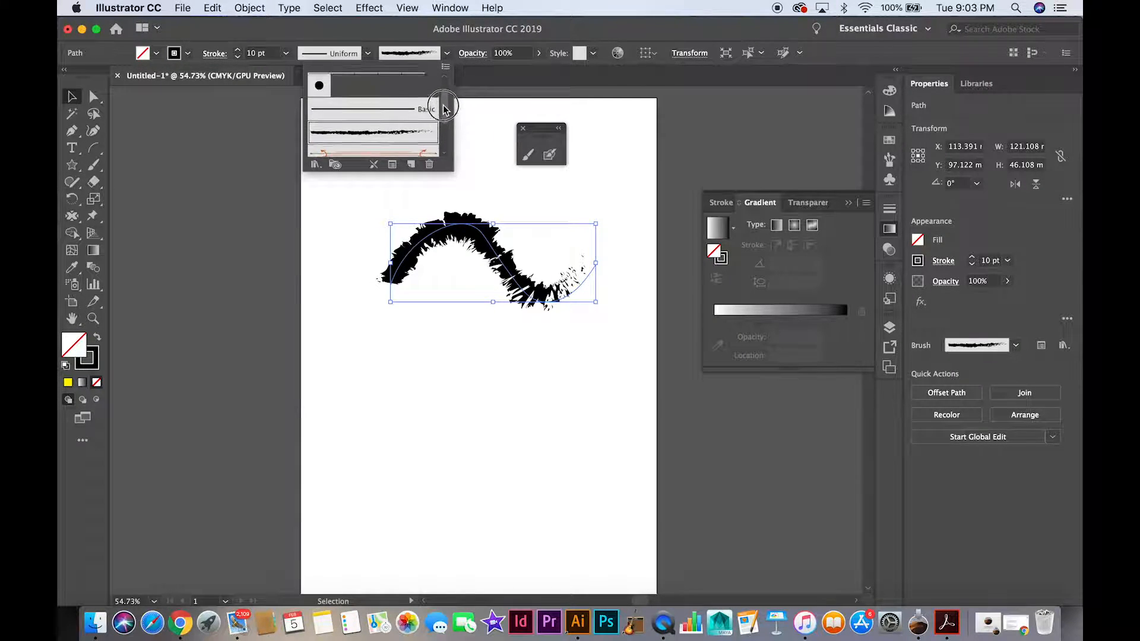
pyautogui.click(368, 56)
pyautogui.click(368, 55)
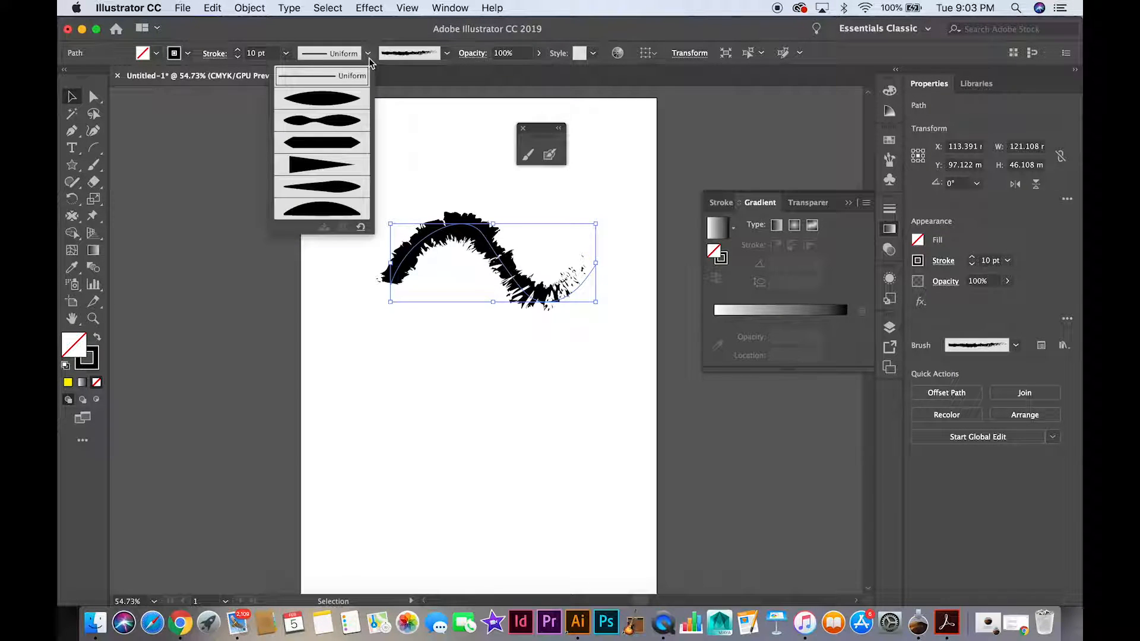
pyautogui.click(349, 139)
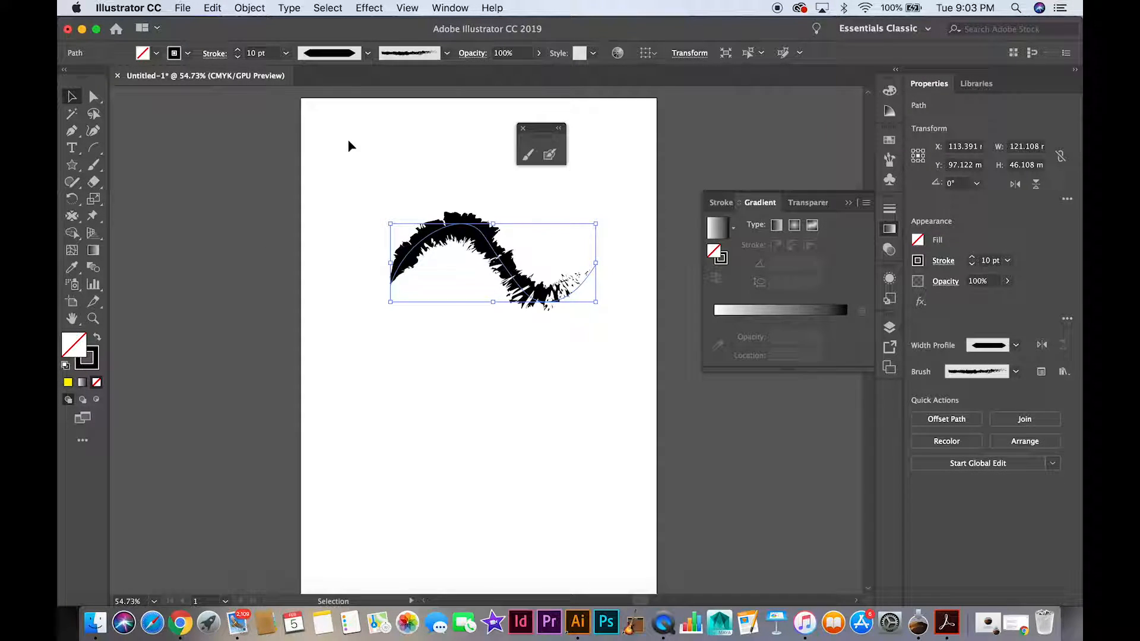
pyautogui.click(366, 55)
pyautogui.click(342, 196)
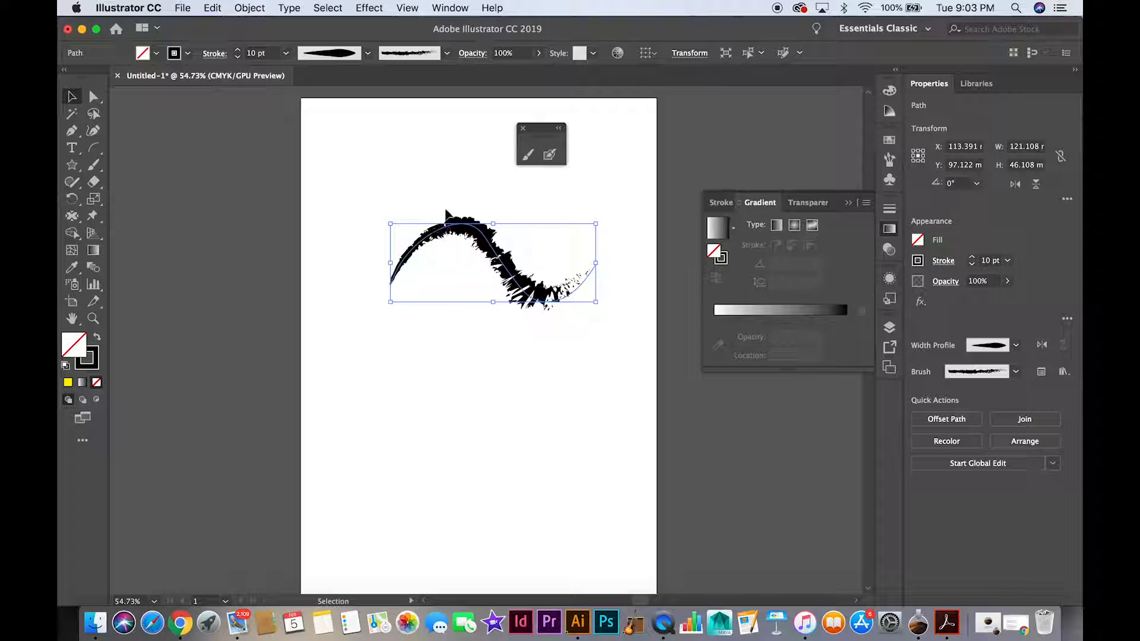
pyautogui.click(446, 53)
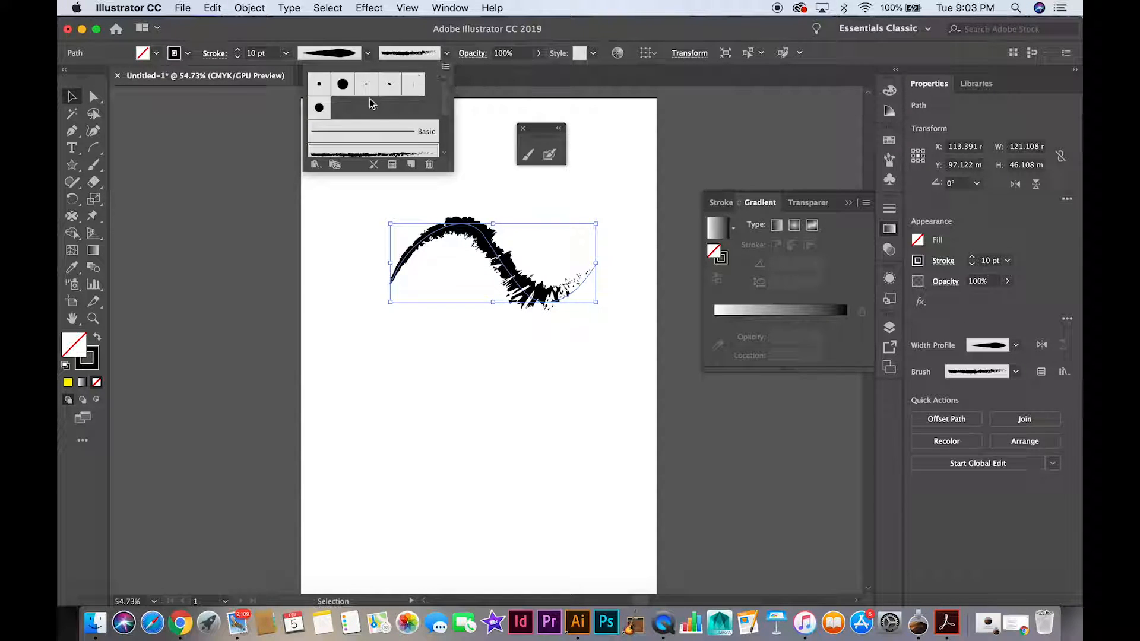
pyautogui.click(158, 54)
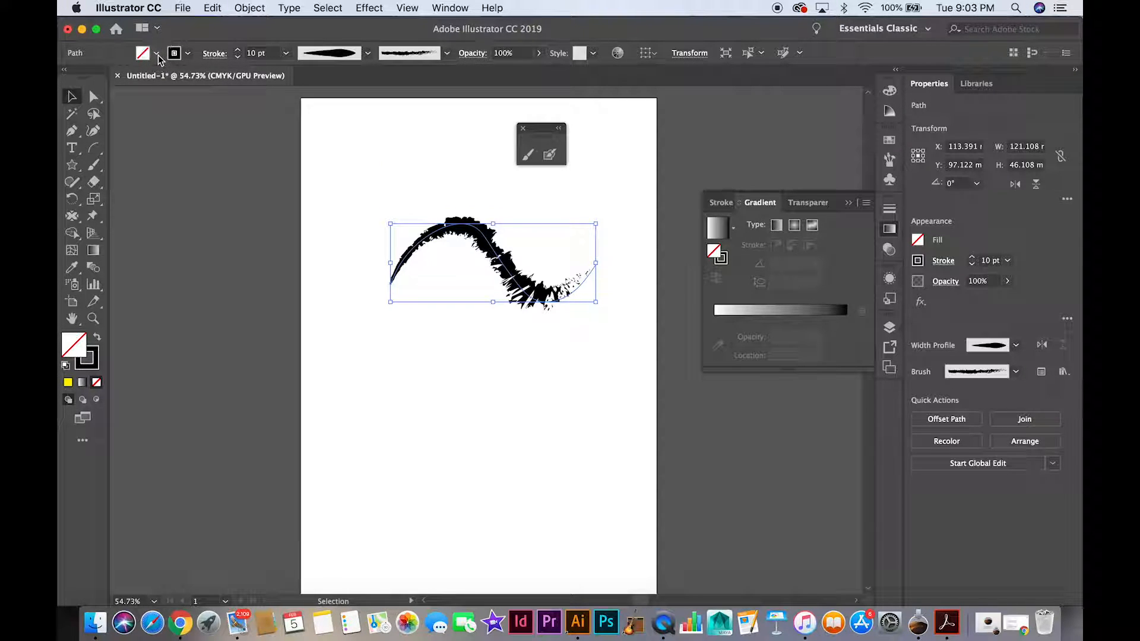
pyautogui.click(158, 55)
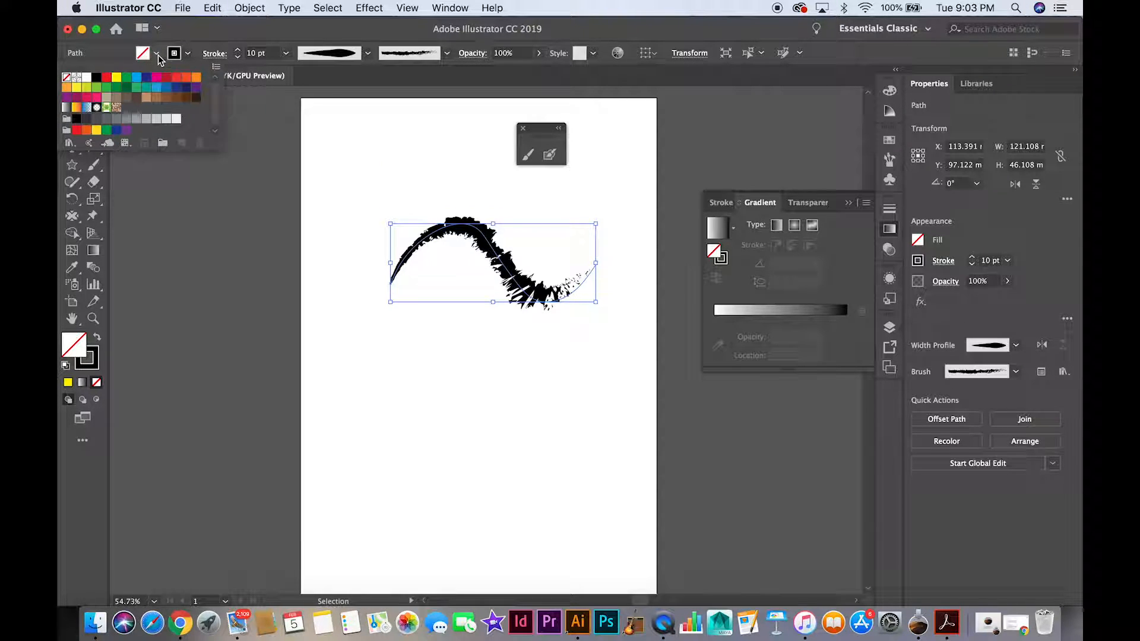
pyautogui.click(70, 143)
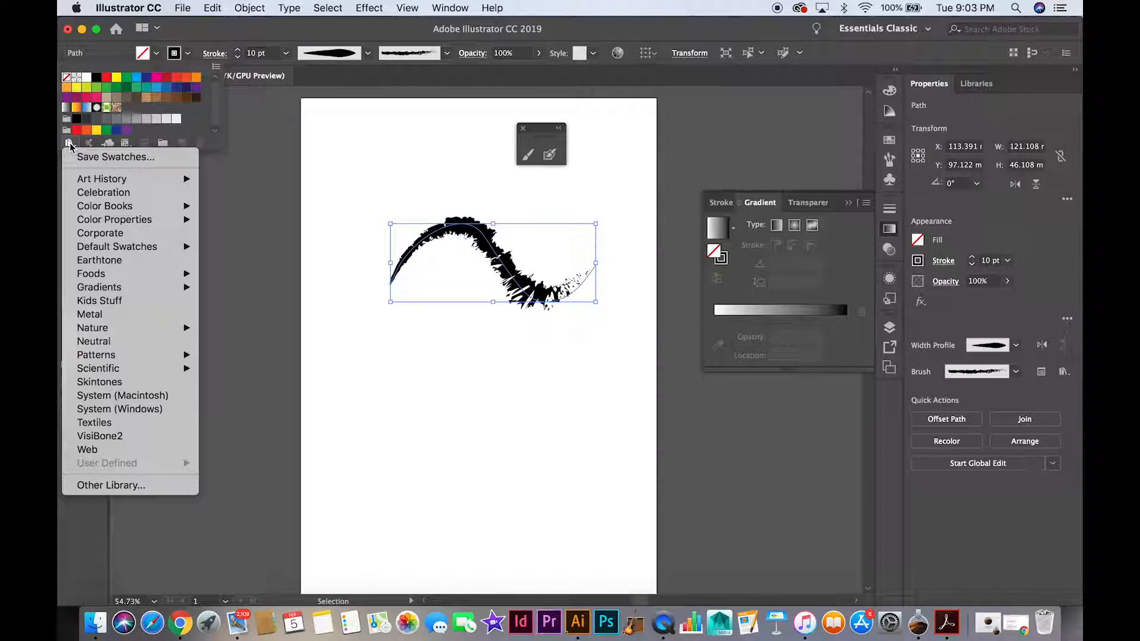
pyautogui.click(449, 55)
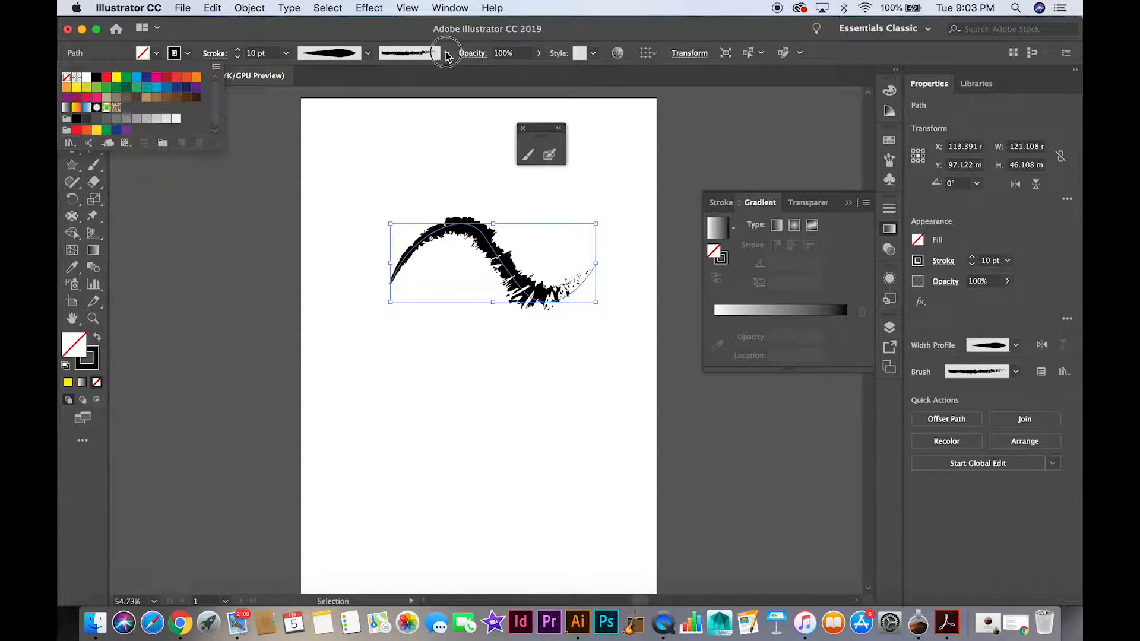
# Open the Artistic_Watercolor brush library, apply one of its soft wash brushes to the path, and move the library clear of the artboard.
pyautogui.click(446, 53)
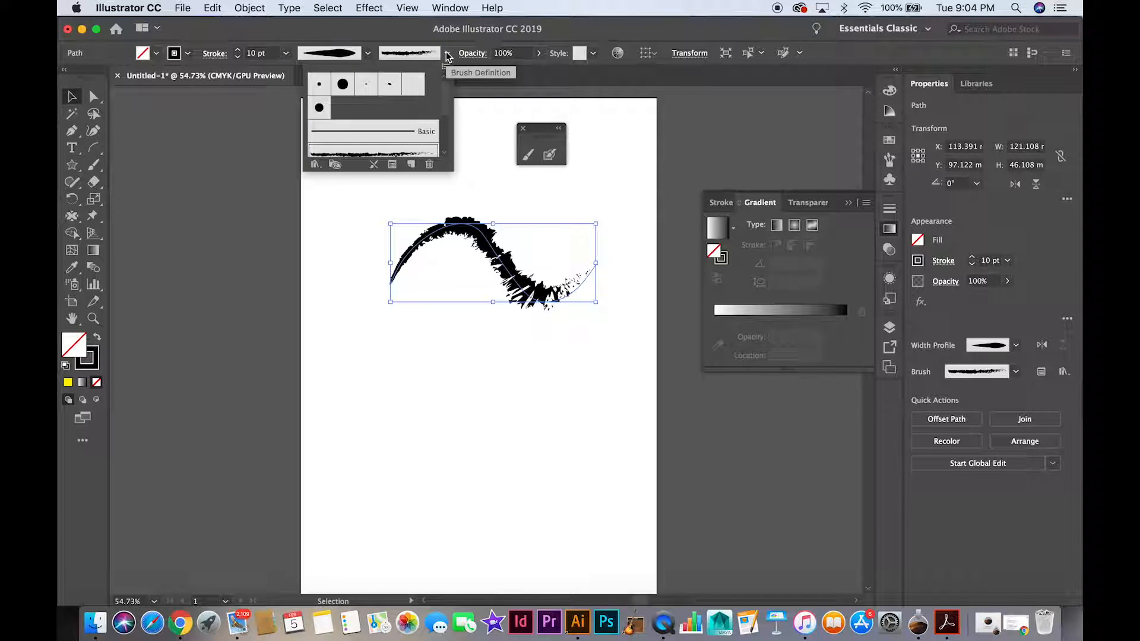
pyautogui.click(317, 165)
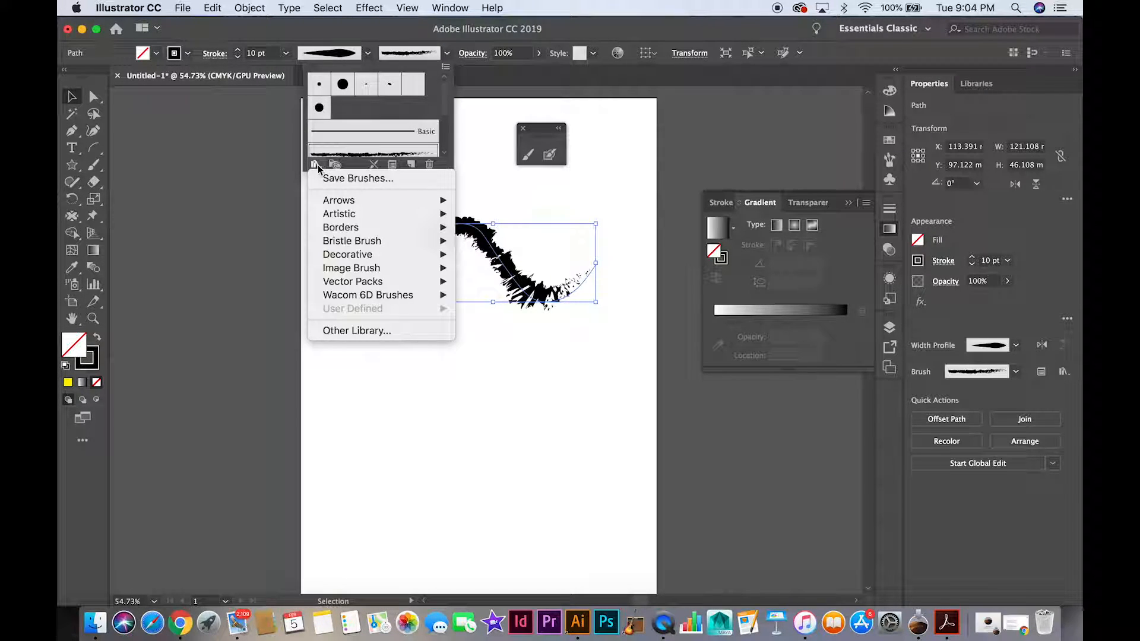
pyautogui.moveTo(342, 217)
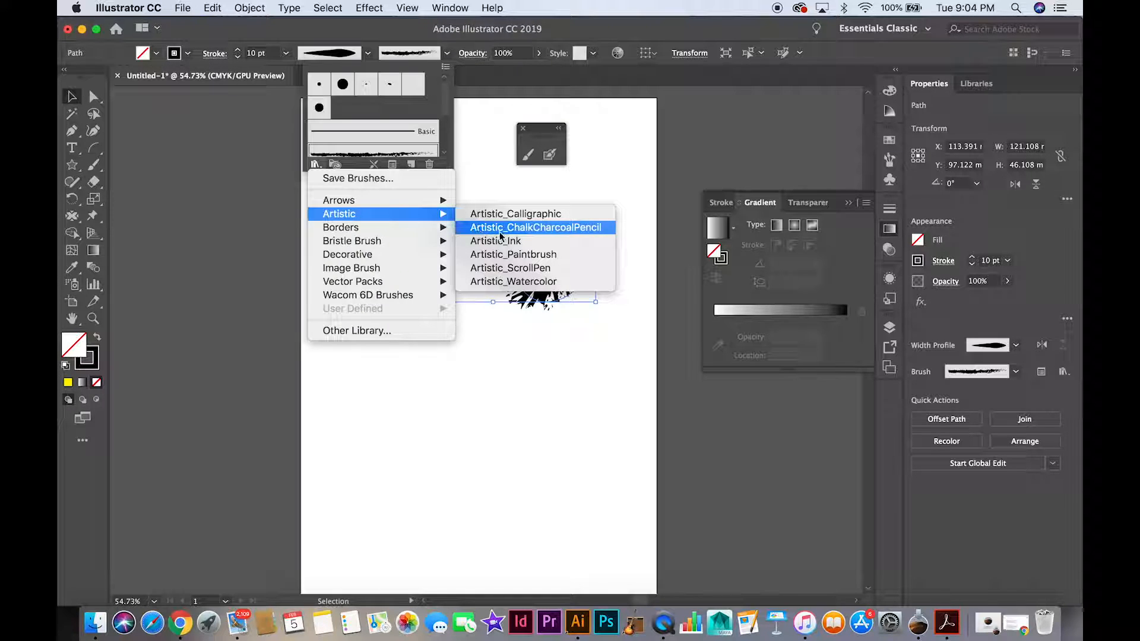
pyautogui.click(501, 281)
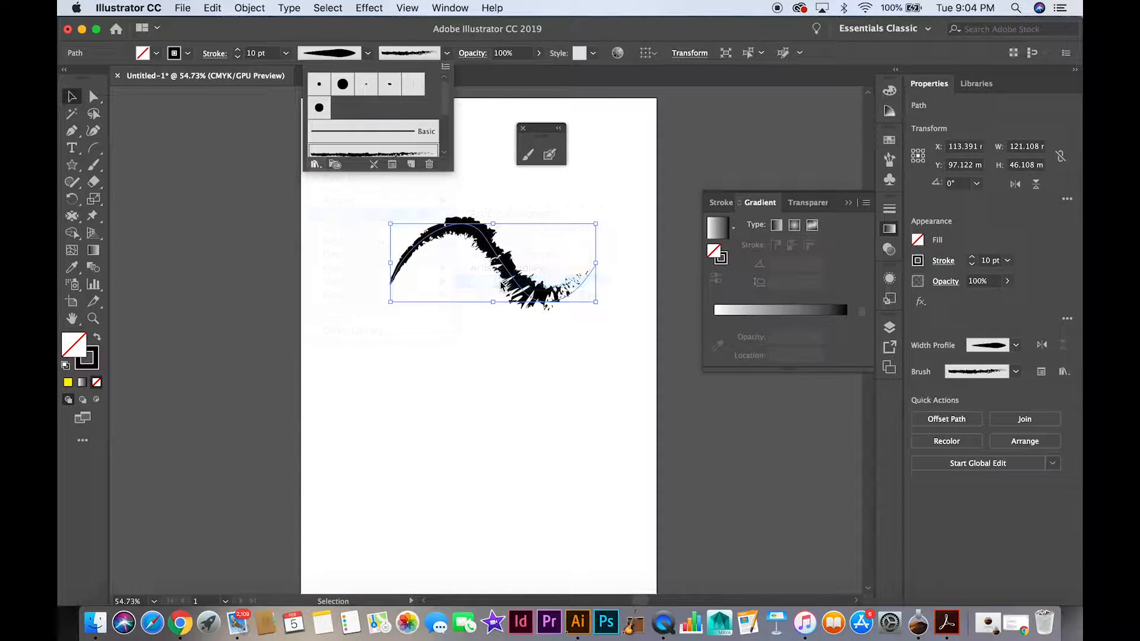
pyautogui.click(604, 323)
pyautogui.click(600, 323)
pyautogui.click(594, 350)
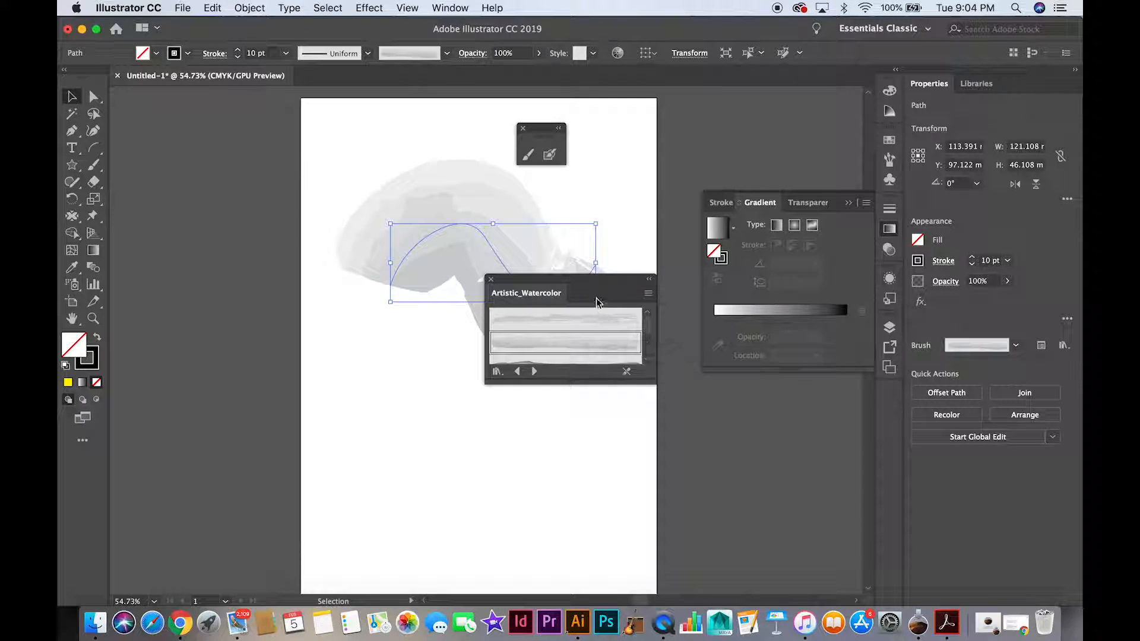
pyautogui.moveTo(598, 286)
pyautogui.mouseDown()
pyautogui.moveTo(771, 277)
pyautogui.moveTo(797, 261)
pyautogui.mouseUp()
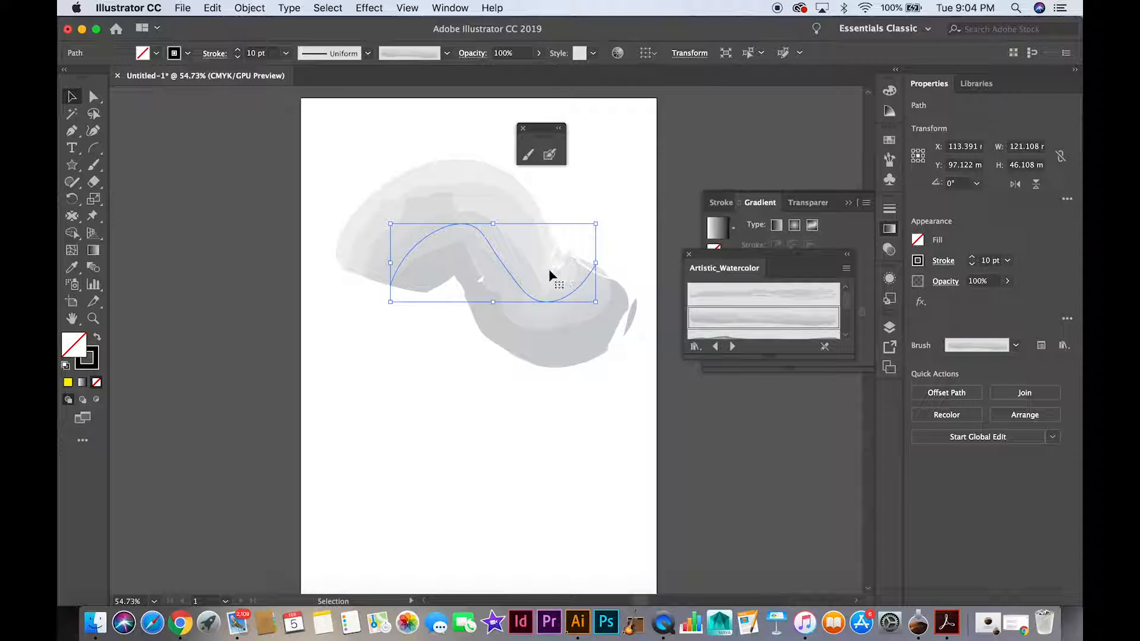
# Reshape the path by moving its start anchor down and outward, its end anchor up and outward, and the anchor after the crest straight down.
pyautogui.click(94, 96)
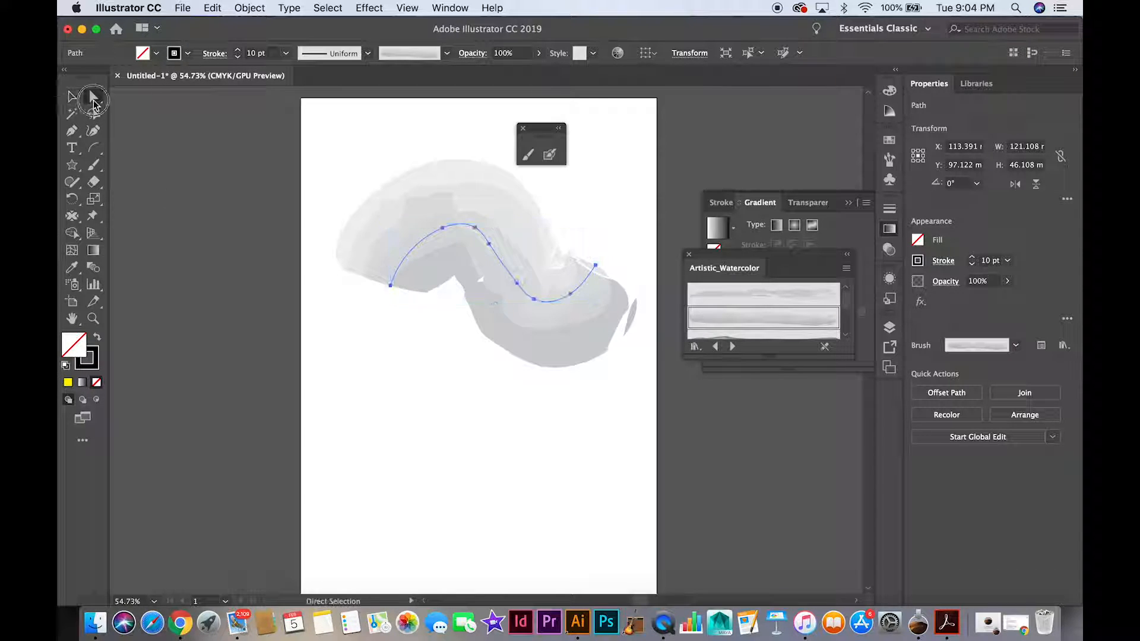
pyautogui.click(396, 321)
pyautogui.moveTo(395, 287); pyautogui.dragTo(358, 380)
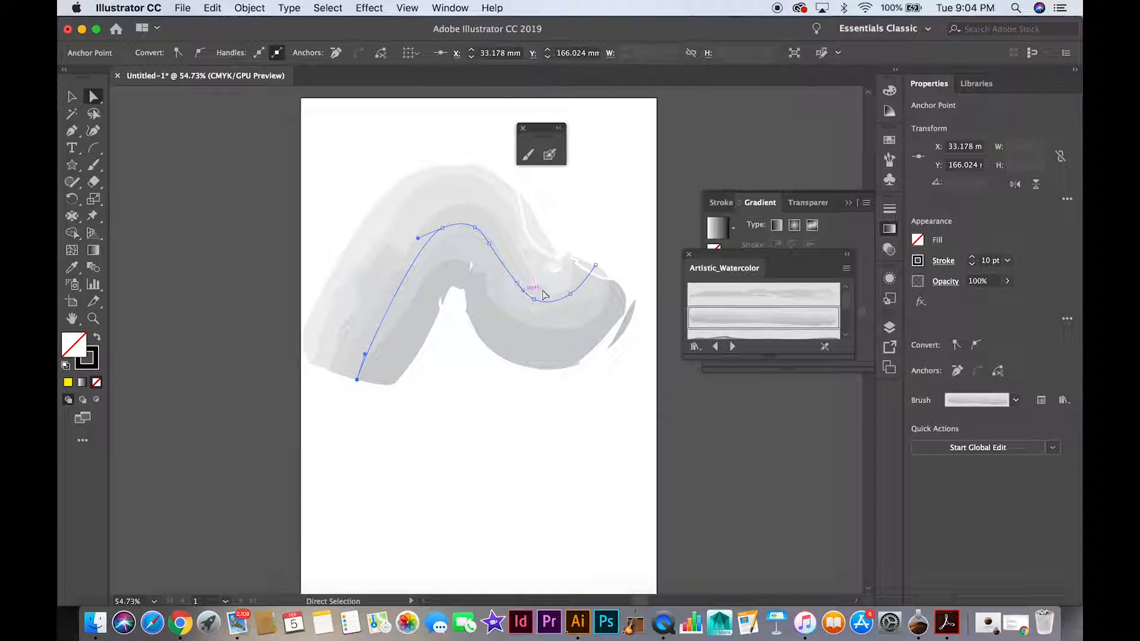
pyautogui.moveTo(598, 268); pyautogui.dragTo(628, 216)
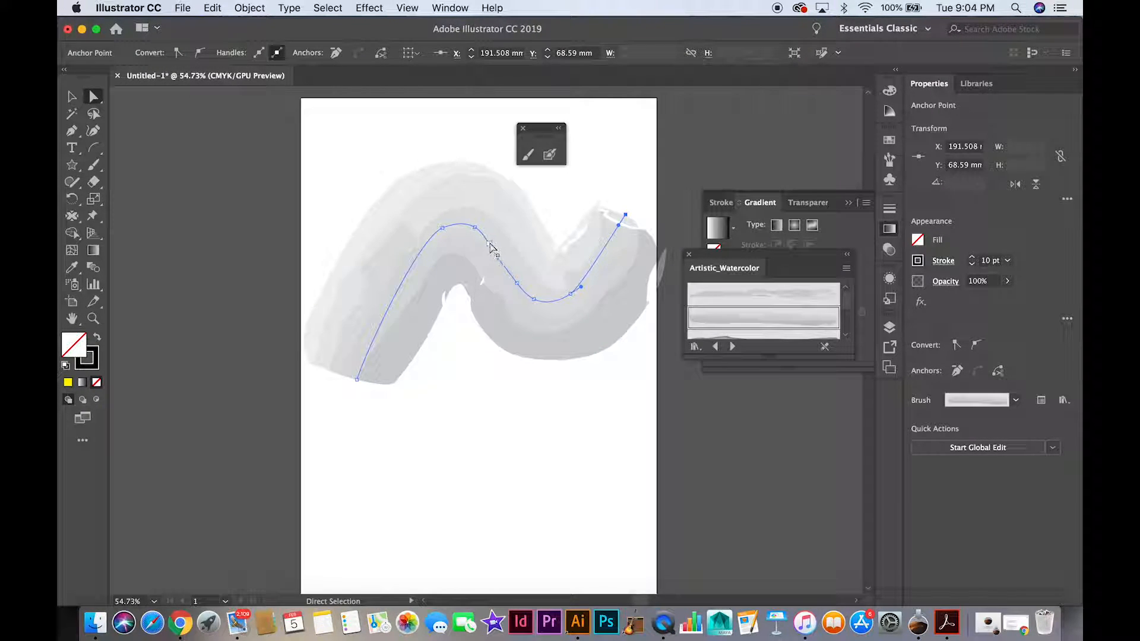
pyautogui.moveTo(488, 249); pyautogui.dragTo(486, 297)
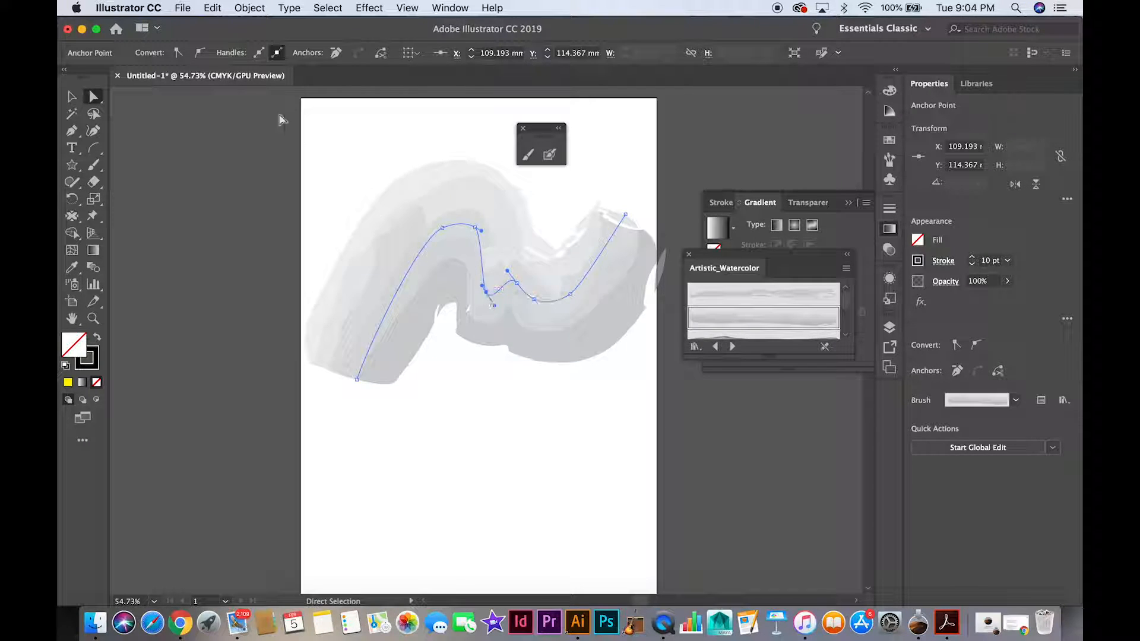
# Set the whole path's stroke weight to 5 pt and move it up and left to about X 88 mm, Y 77 mm.
pyautogui.press('v')
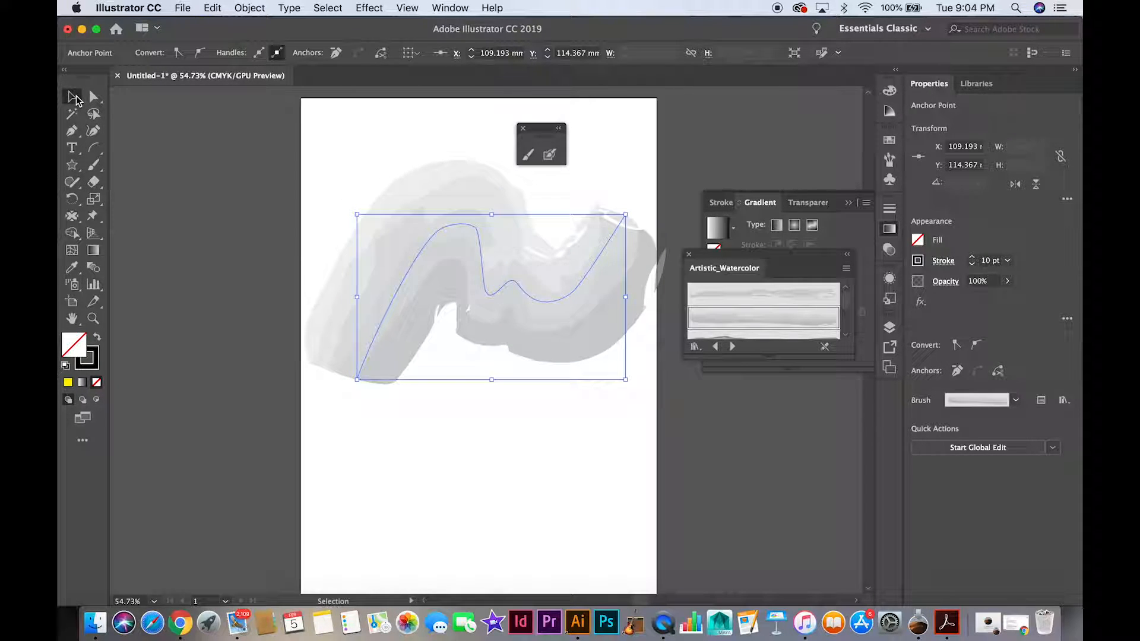
pyautogui.click(431, 240)
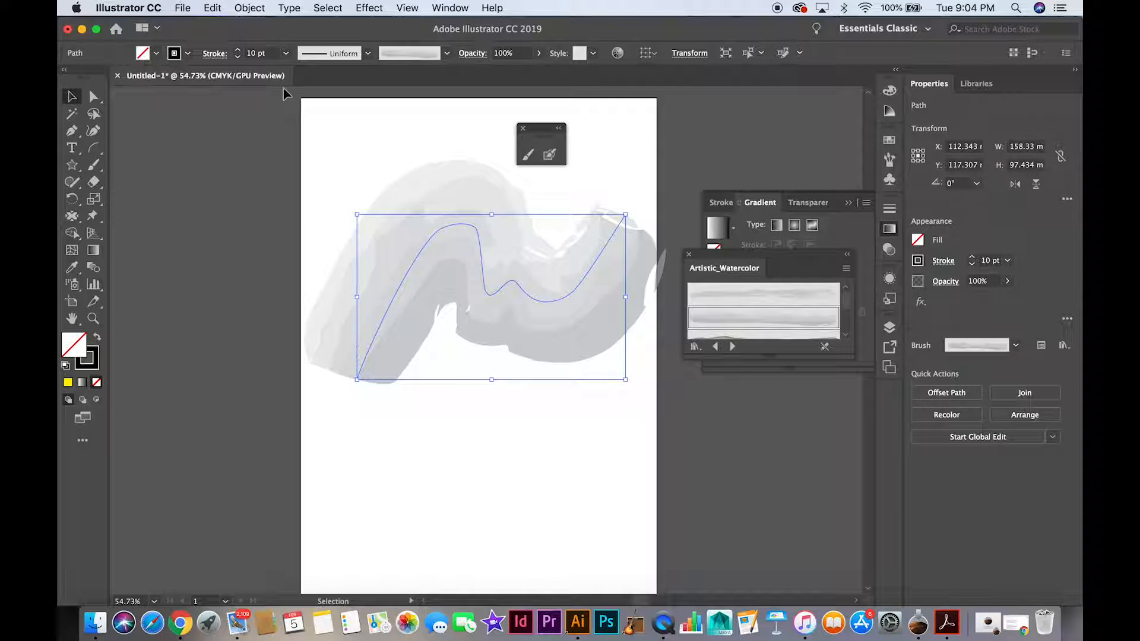
pyautogui.click(287, 55)
pyautogui.click(315, 193)
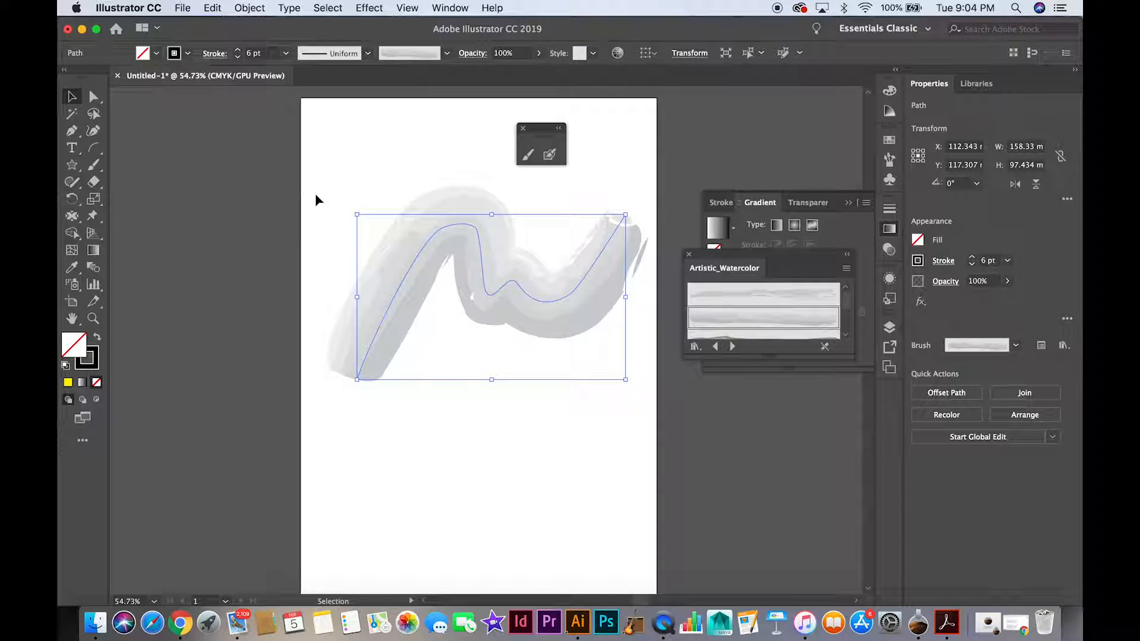
pyautogui.click(286, 53)
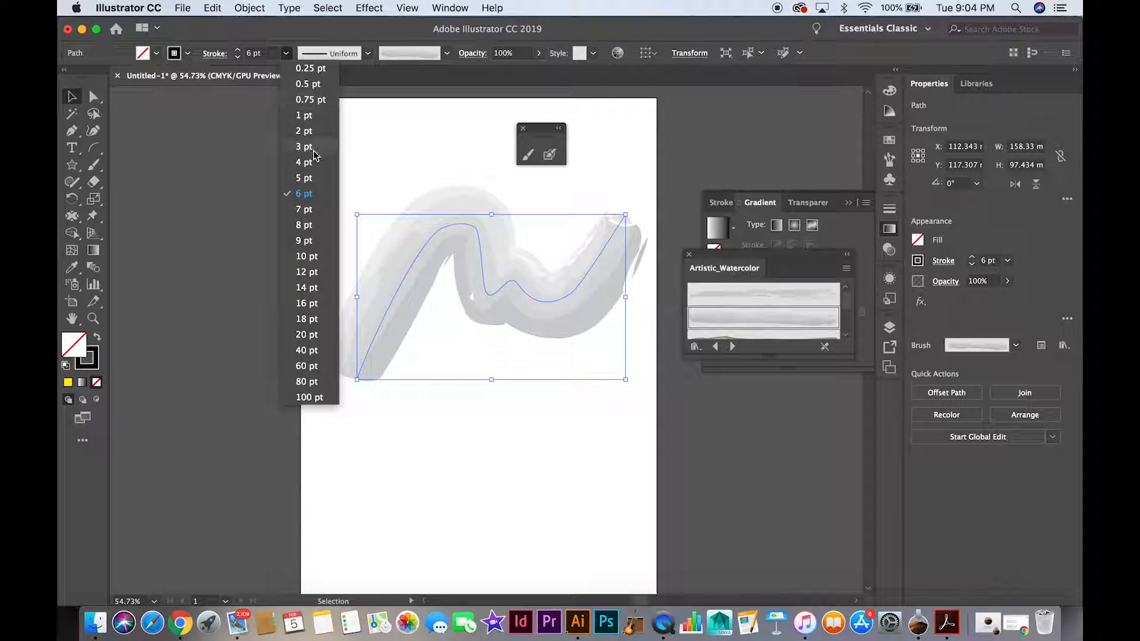
pyautogui.click(311, 176)
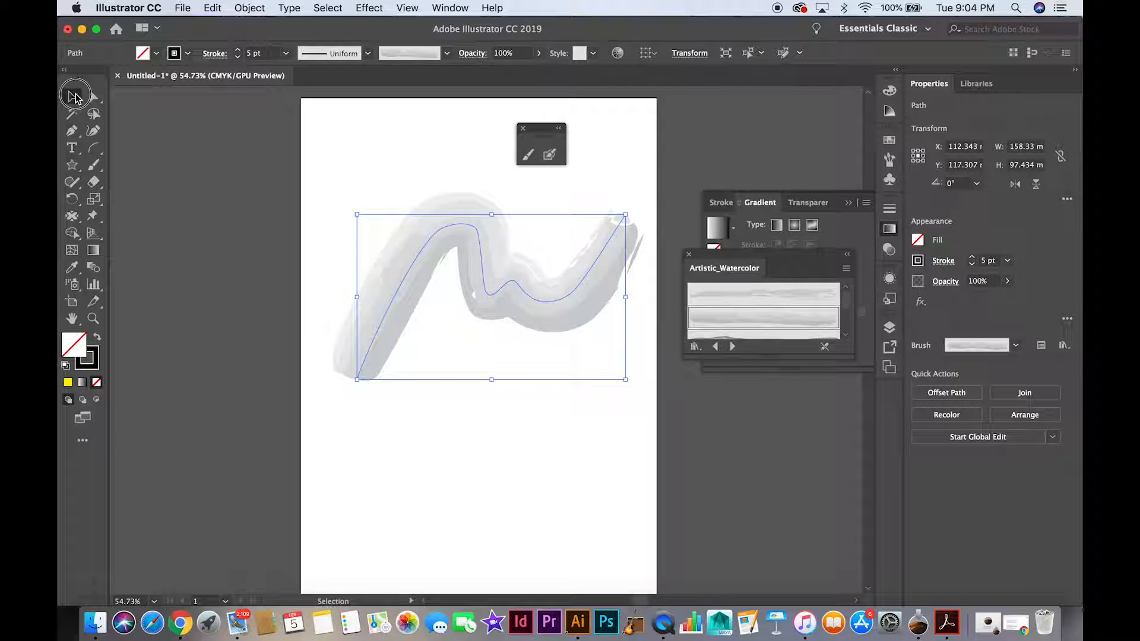
pyautogui.moveTo(419, 244); pyautogui.dragTo(383, 178)
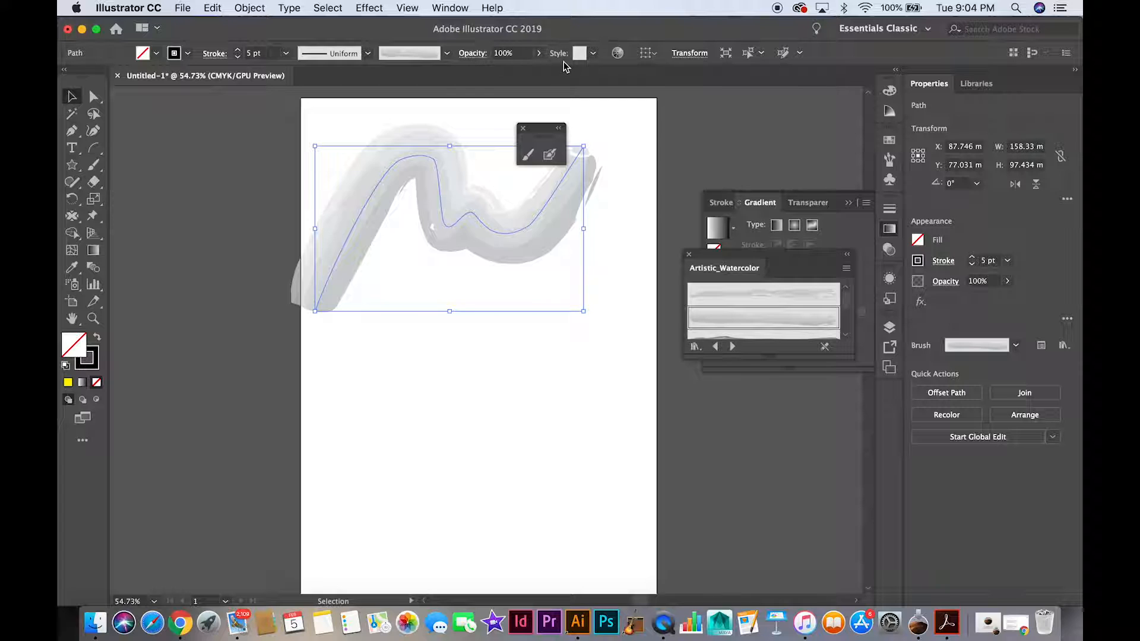
# Try a red stroke color on the watercolor path, and change it to green.
pyautogui.click(188, 52)
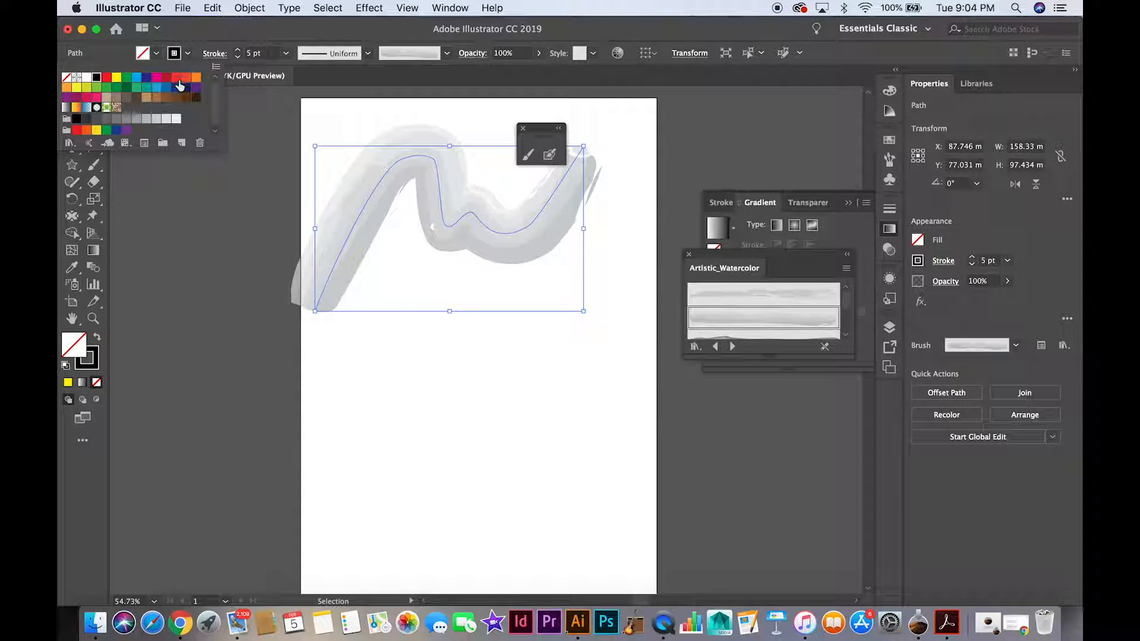
pyautogui.click(175, 78)
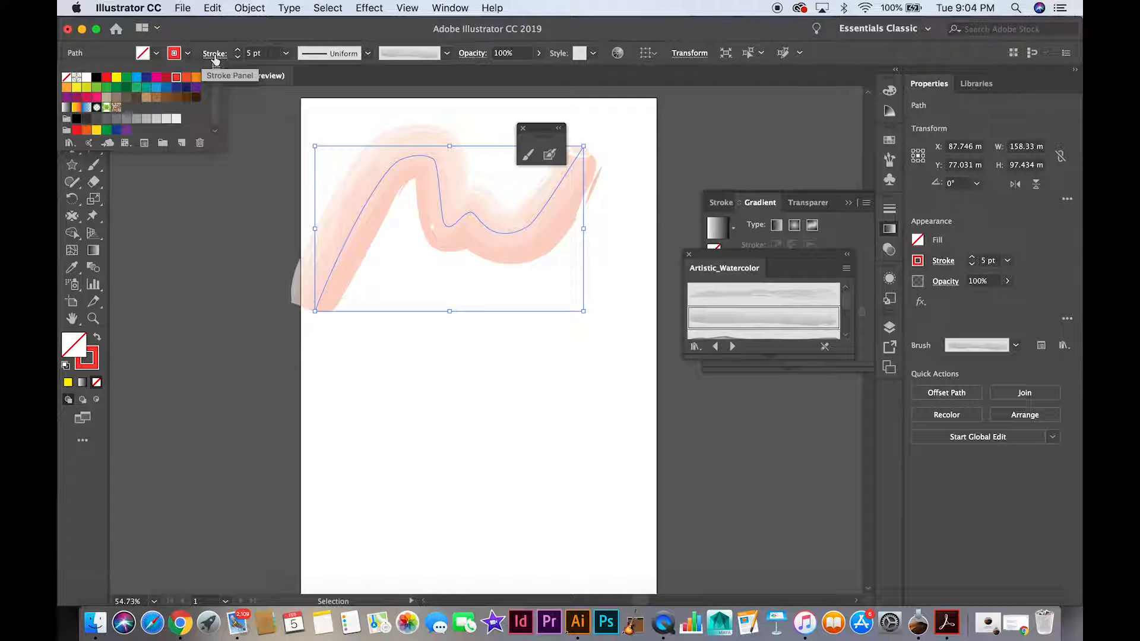
pyautogui.click(136, 78)
pyautogui.click(127, 78)
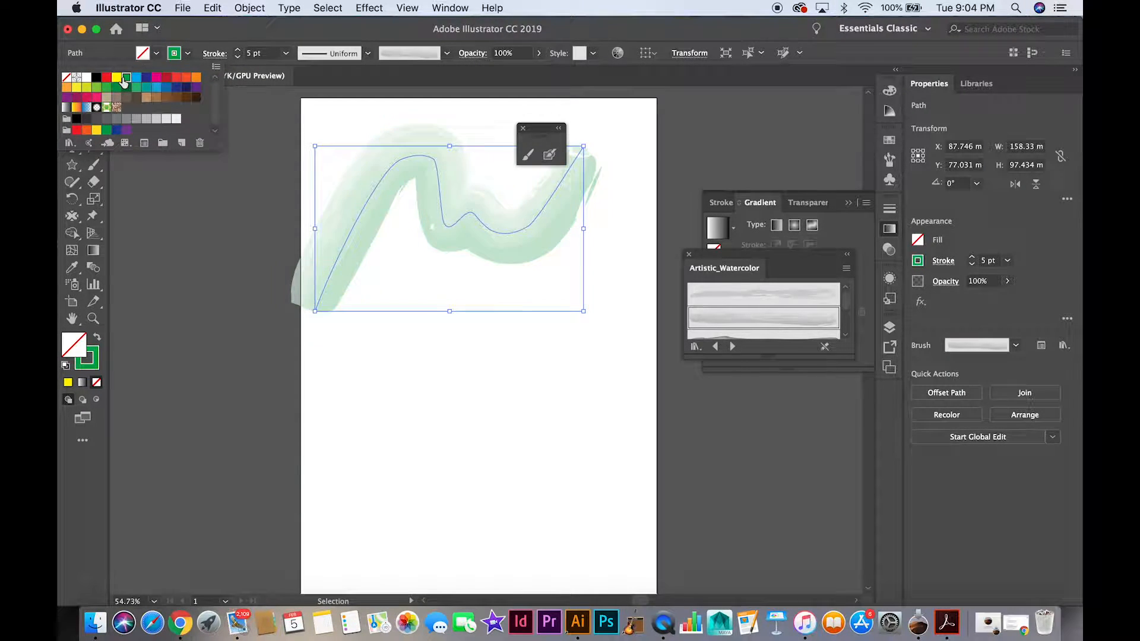
# Change the watercolor path's stroke color to dark blue and convert the stroke to outlines.
pyautogui.click(116, 78)
pyautogui.click(146, 78)
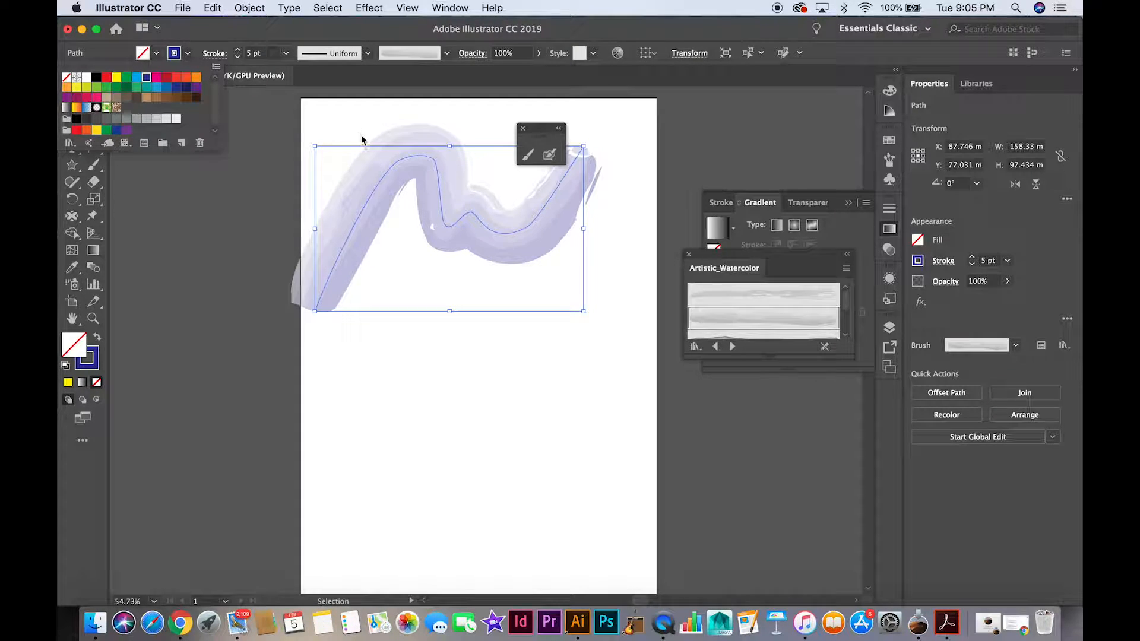
pyautogui.click(257, 9)
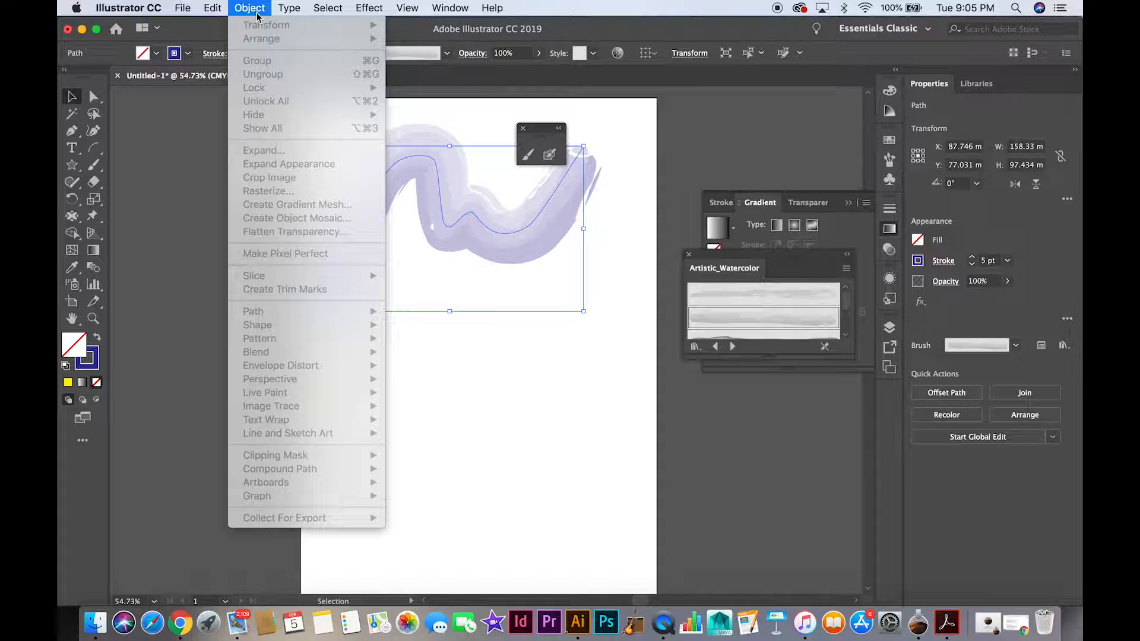
pyautogui.click(420, 152)
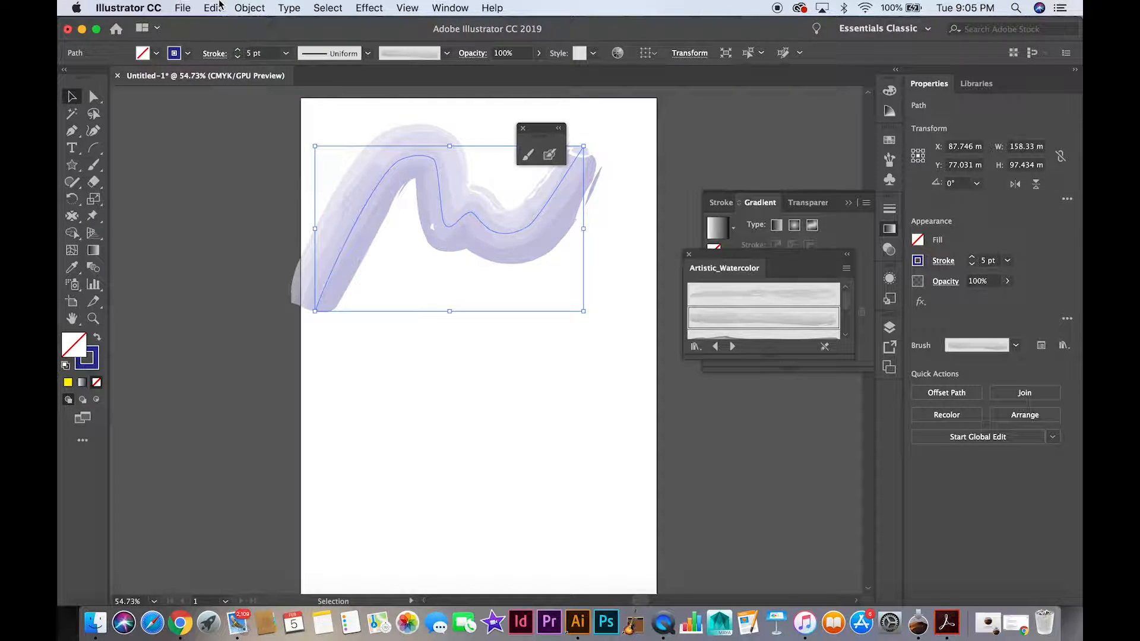
pyautogui.click(249, 8)
pyautogui.moveTo(299, 313)
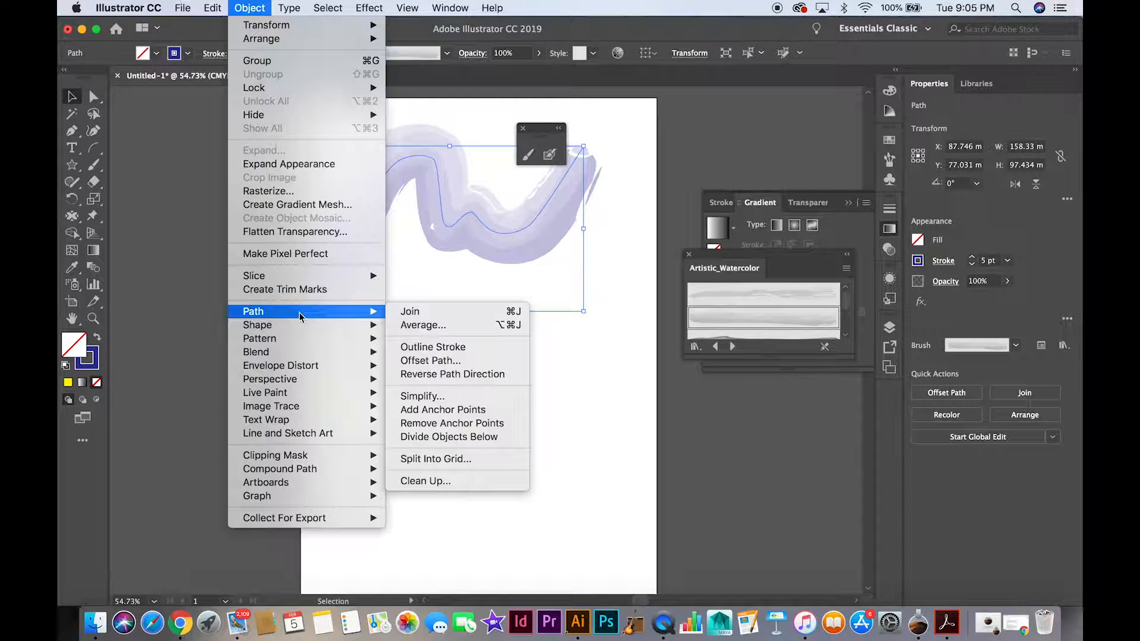
pyautogui.click(418, 349)
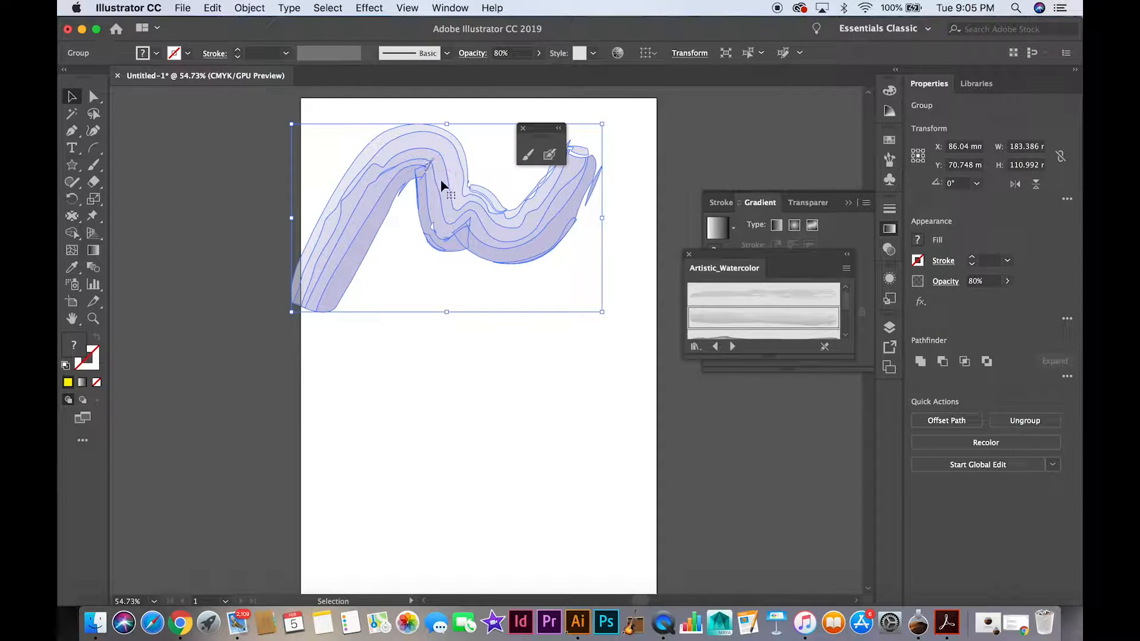
# Pull two anchor points on the outer edge of the lightest outlined band outward to form spikes.
pyautogui.click(93, 318)
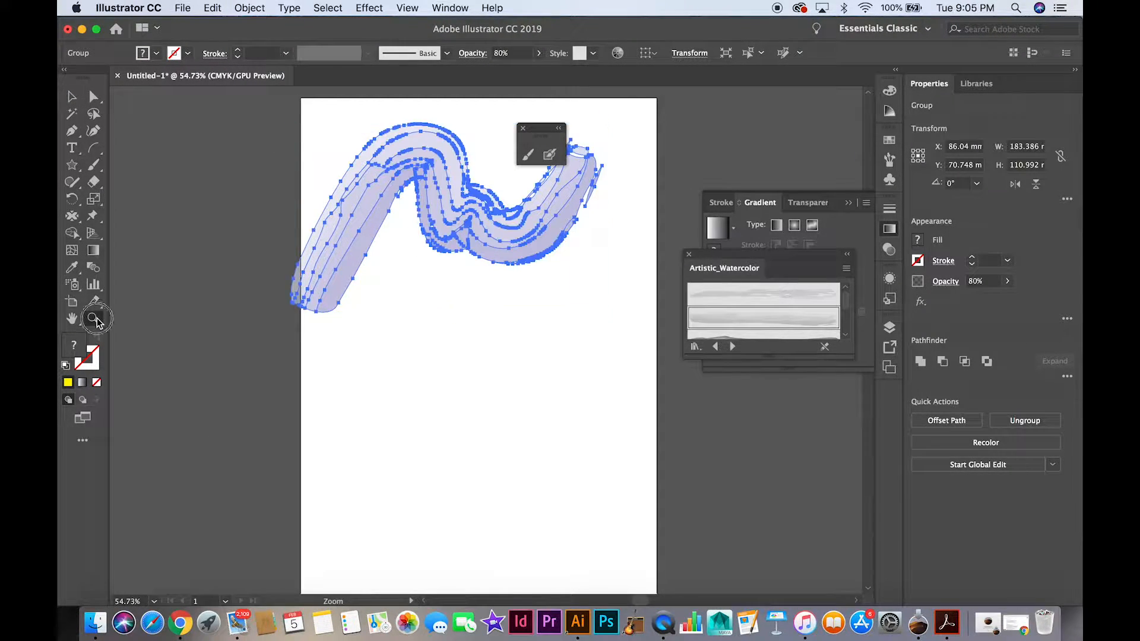
pyautogui.click(377, 181)
pyautogui.click(495, 341)
pyautogui.click(498, 344)
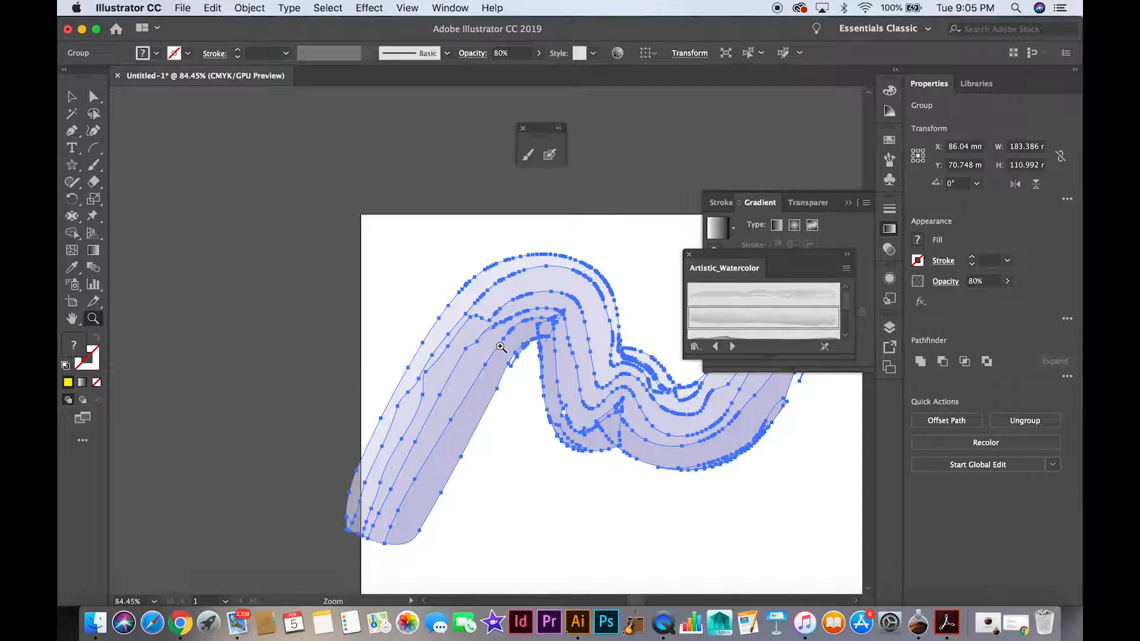
pyautogui.click(93, 96)
pyautogui.click(396, 263)
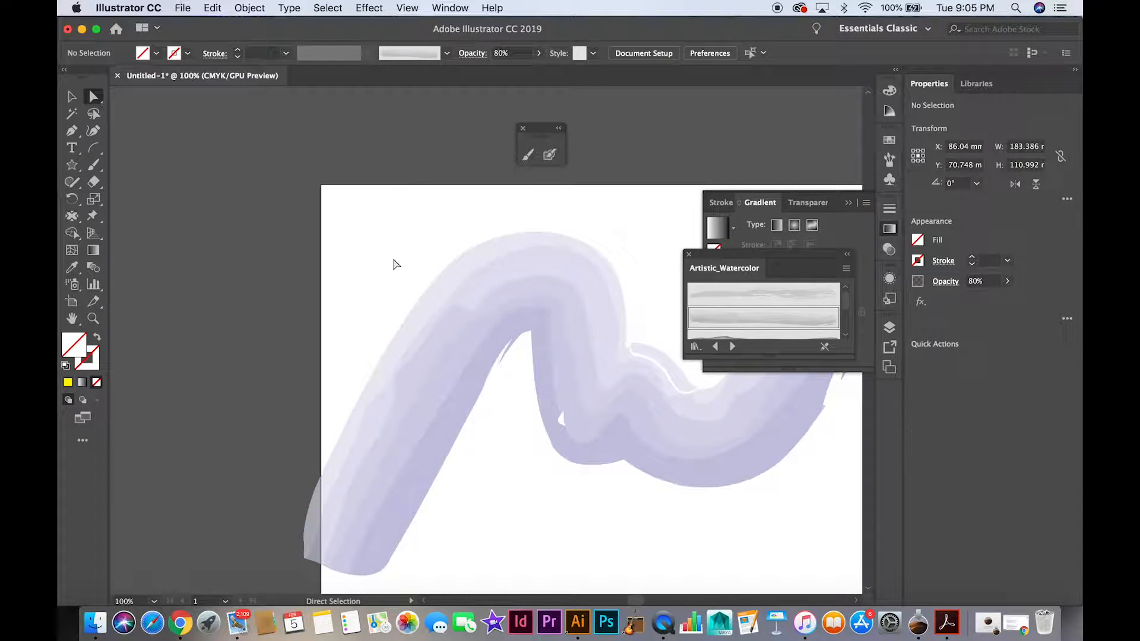
pyautogui.click(415, 309)
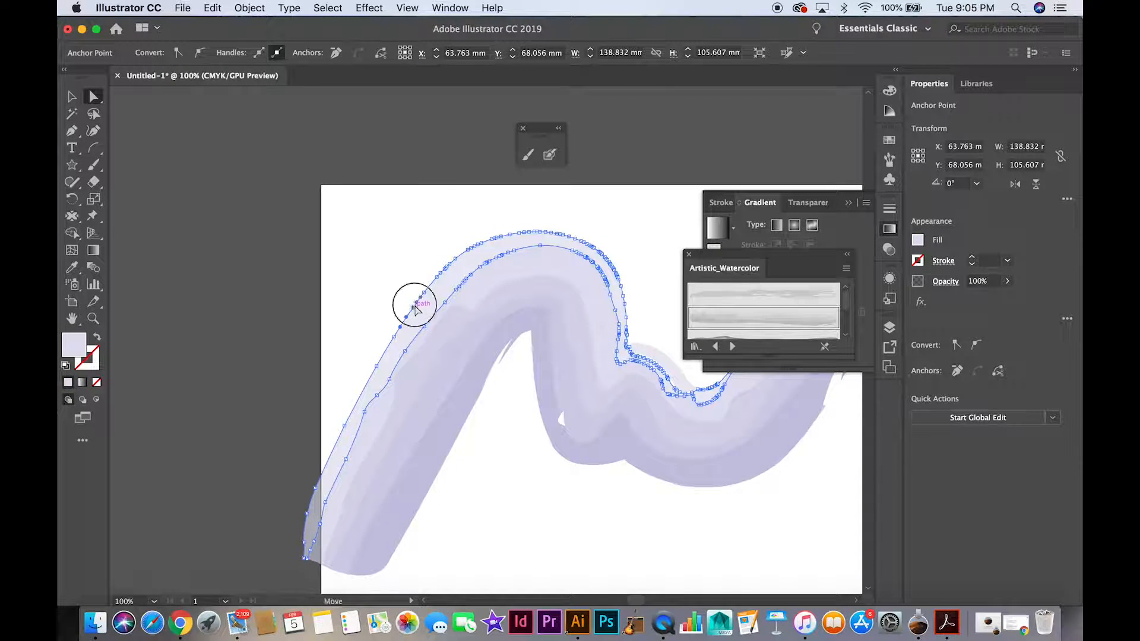
pyautogui.moveTo(415, 304); pyautogui.dragTo(382, 277)
pyautogui.click(379, 357)
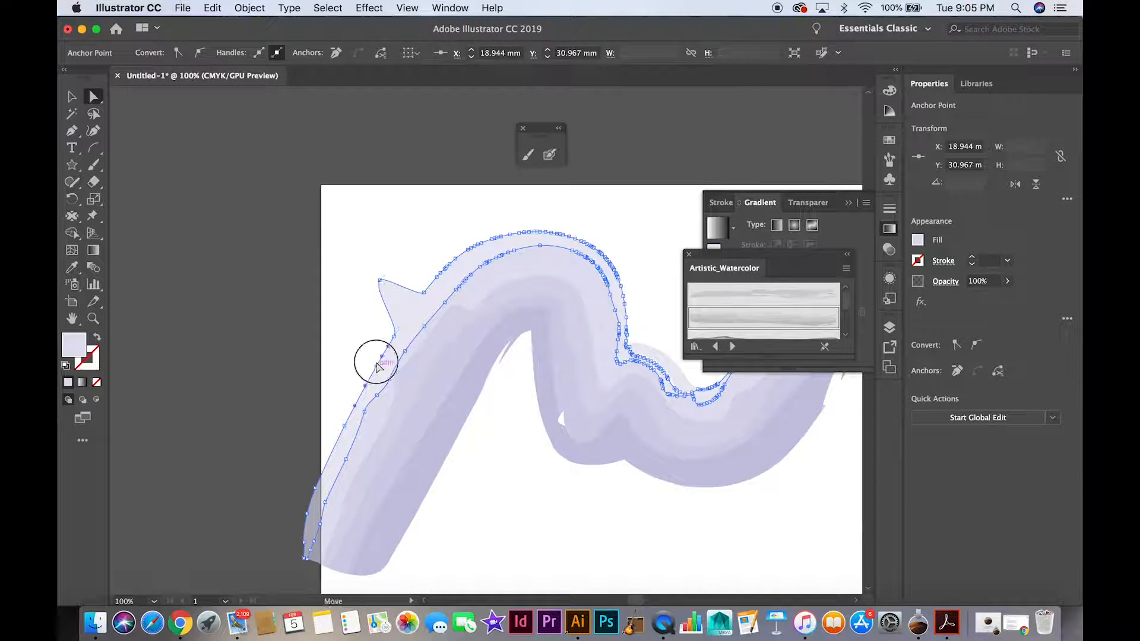
# Move the darkest inner band right and slightly down to about X 100 mm, Y 81 mm, and pull the band beside it out to the right.
pyautogui.click(444, 469)
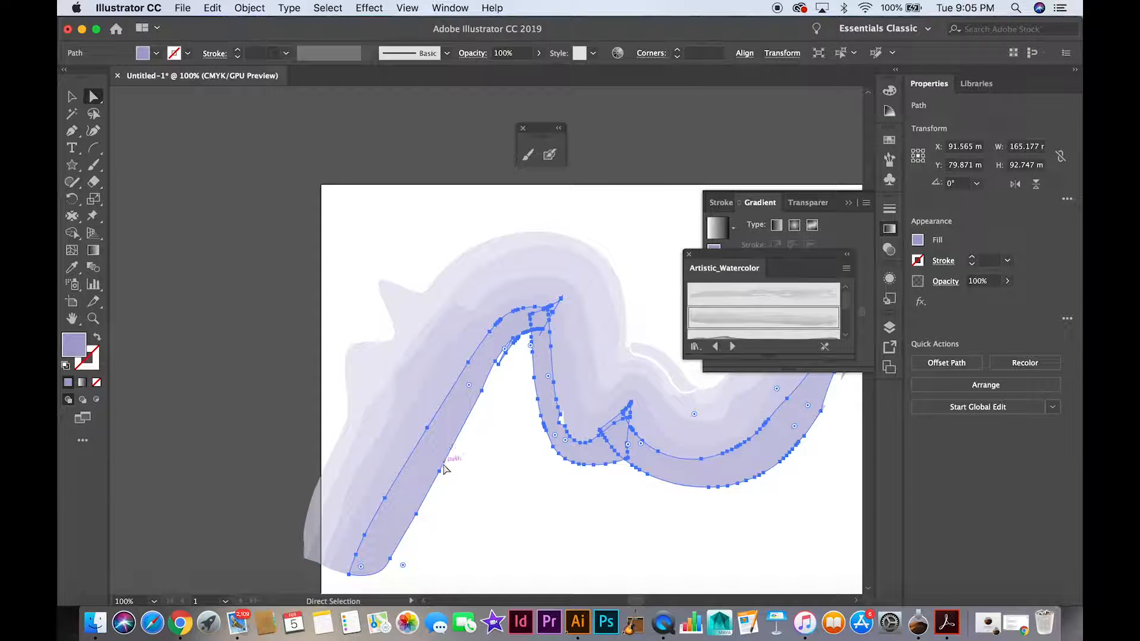
pyautogui.moveTo(441, 469); pyautogui.dragTo(467, 473)
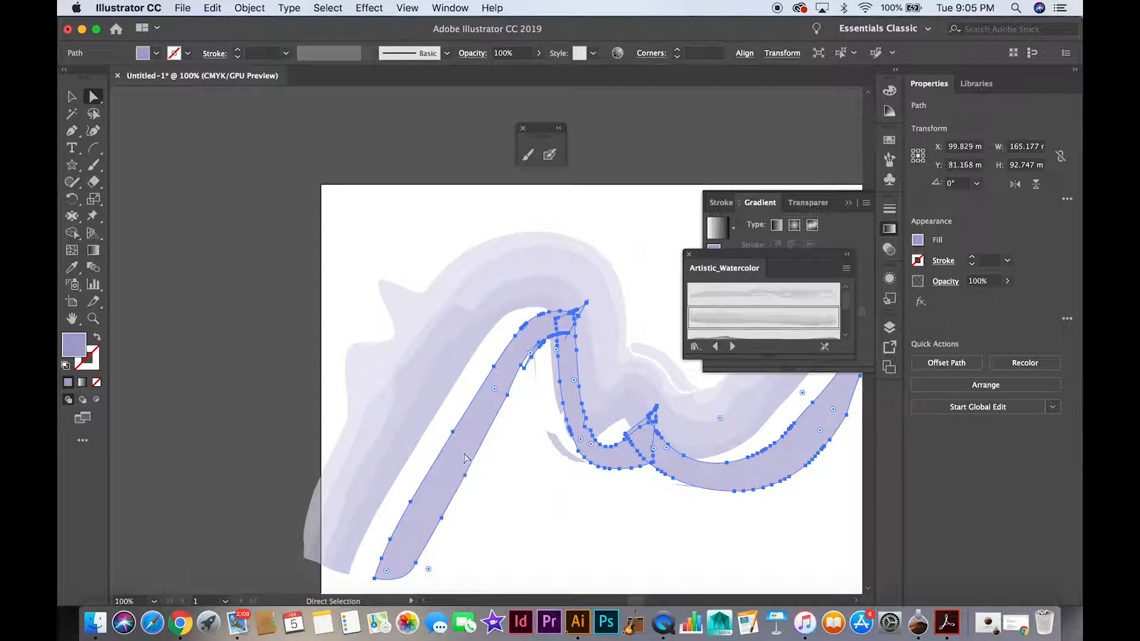
pyautogui.click(409, 415)
pyautogui.moveTo(409, 418); pyautogui.dragTo(471, 394)
pyautogui.click(372, 310)
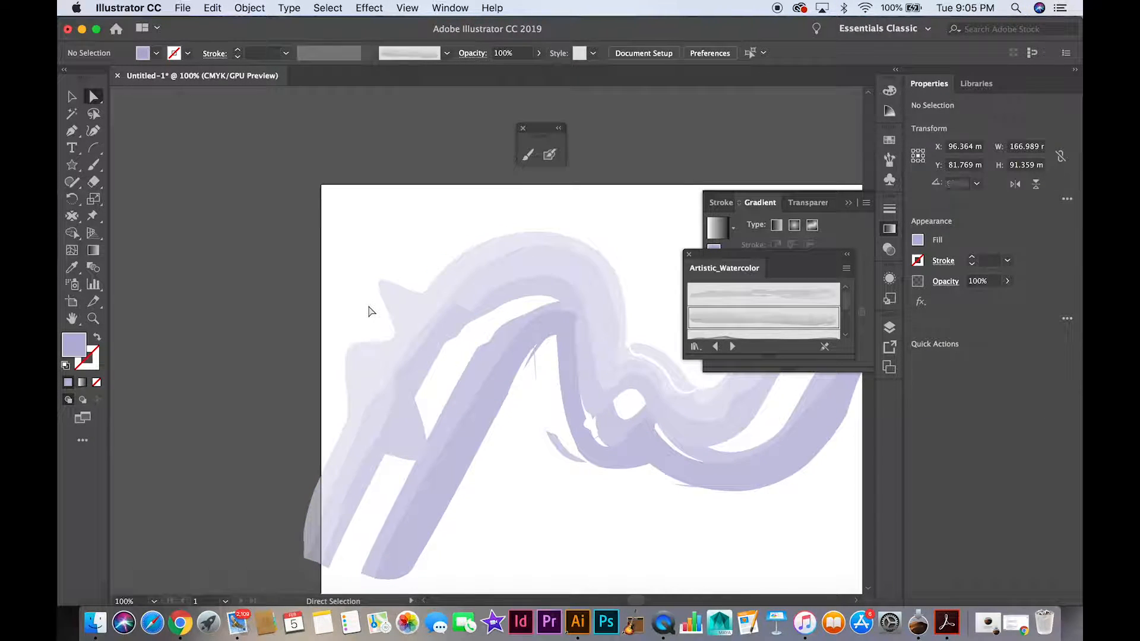
# Move the spiked outer band up and left to about X 55 mm, Y 56 mm, and fill it with yellow.
pyautogui.moveTo(395, 284); pyautogui.dragTo(353, 243)
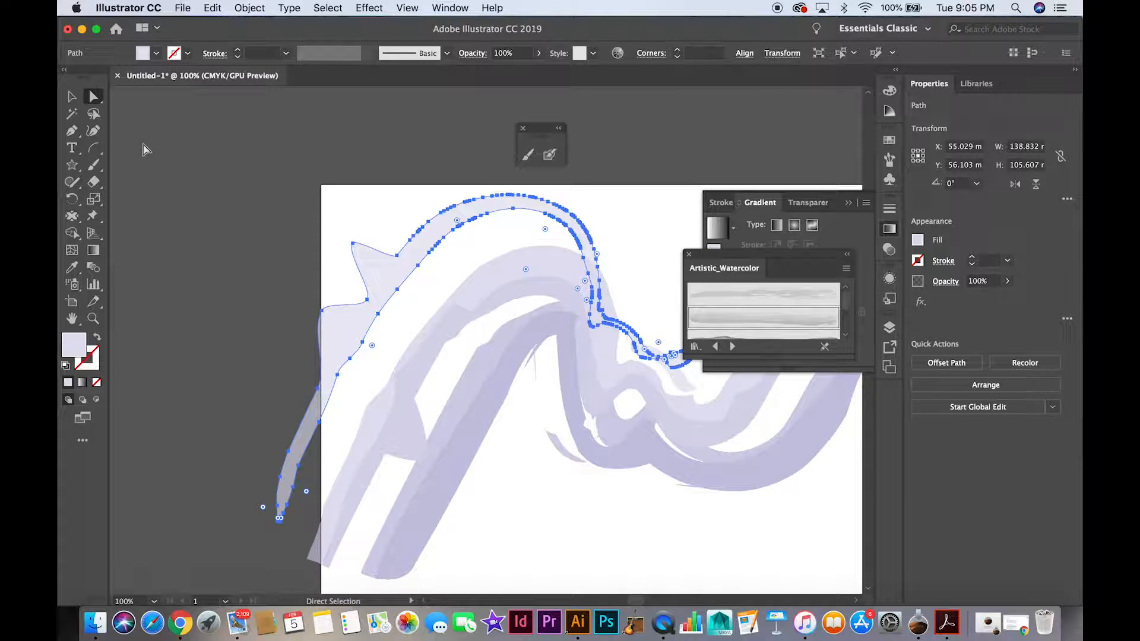
pyautogui.click(72, 96)
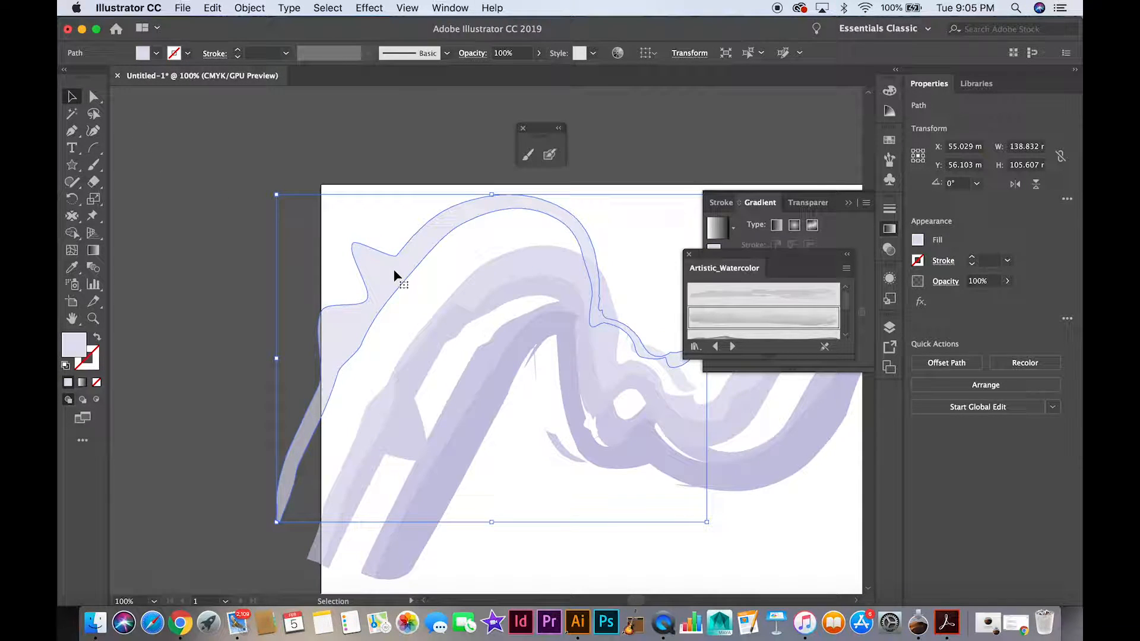
pyautogui.click(156, 53)
pyautogui.click(117, 78)
# Isolate the outlined group and try magenta and light blue fills for the light band beneath the yellow one.
pyautogui.click(509, 257)
pyautogui.doubleClick(512, 260)
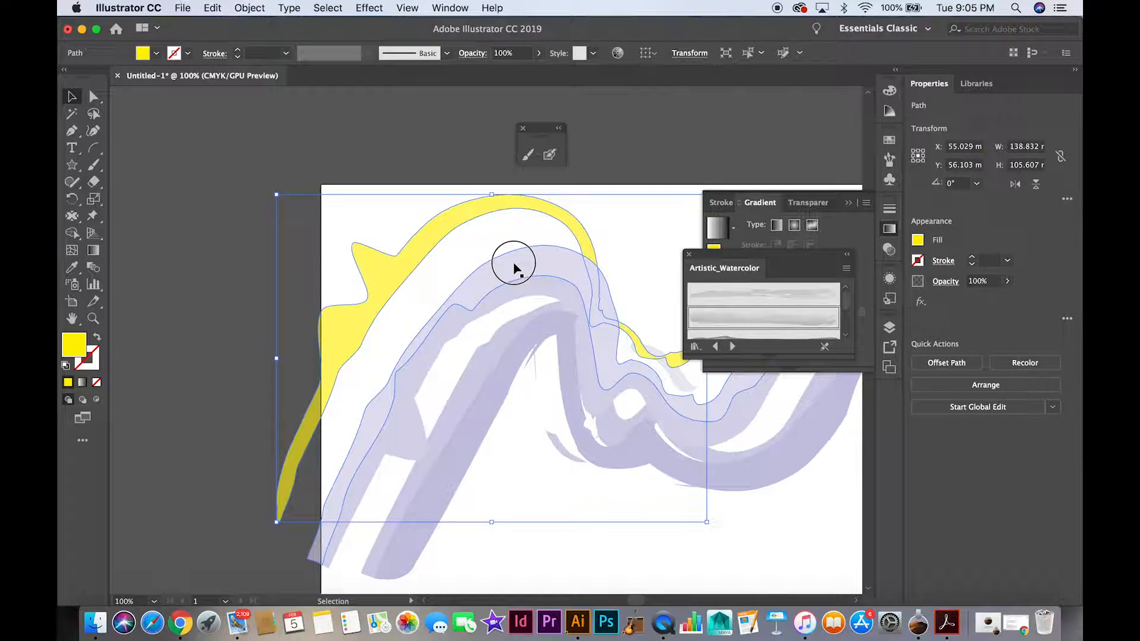
pyautogui.click(157, 53)
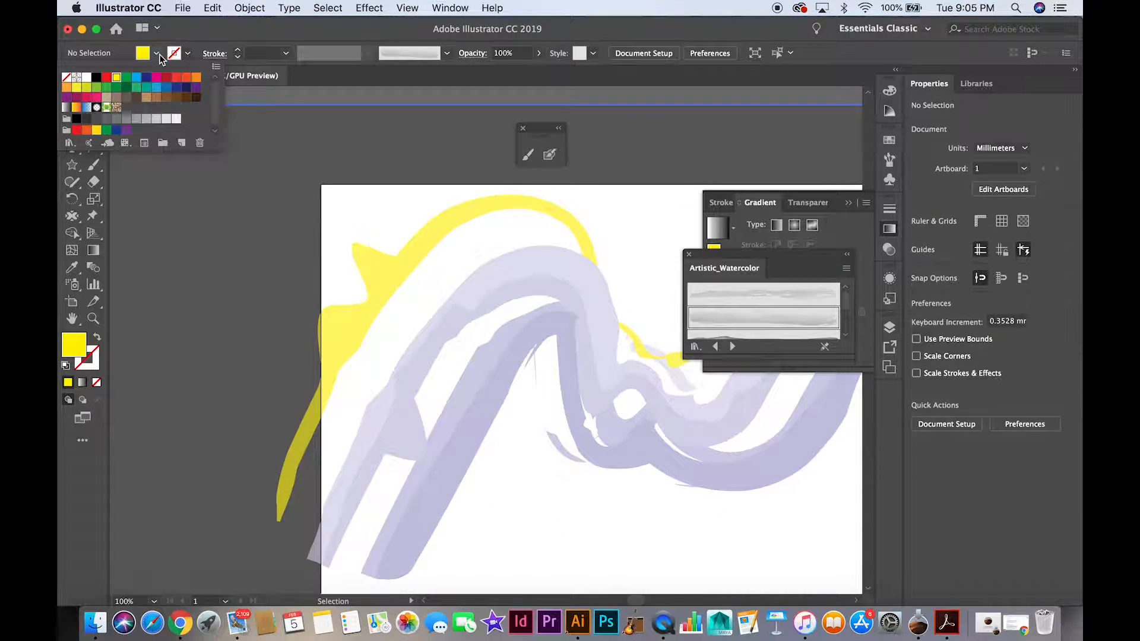
pyautogui.click(156, 77)
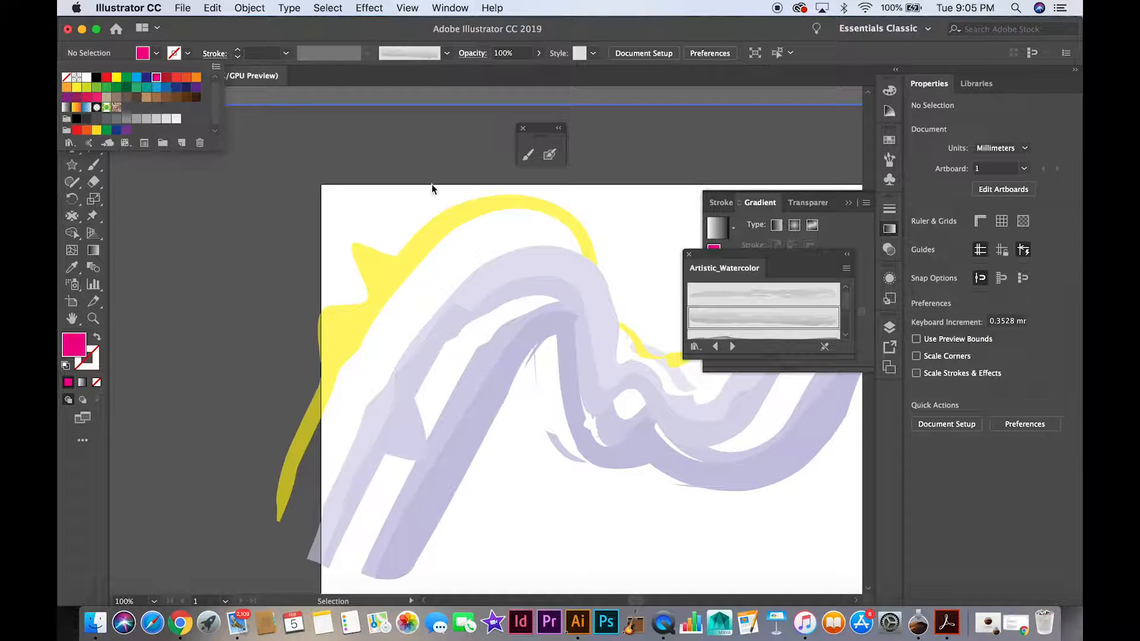
pyautogui.click(519, 264)
pyautogui.click(157, 54)
pyautogui.click(137, 77)
pyautogui.click(491, 268)
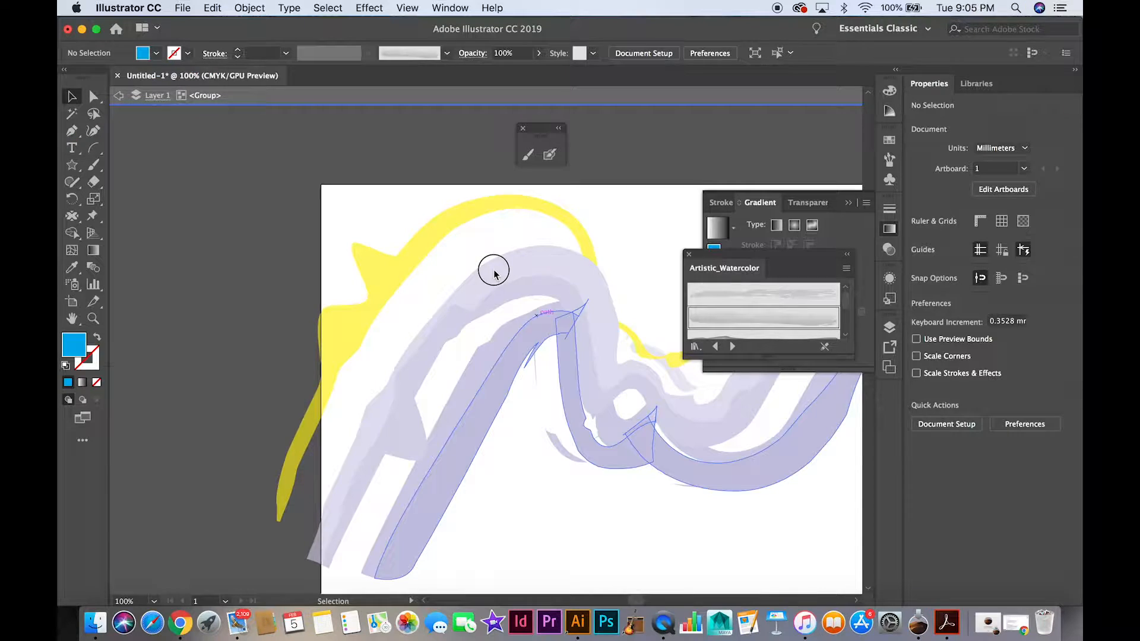
# Move the light band beneath the yellow one up and right to about X 90 mm, Y 52 mm, and fill it with light blue.
pyautogui.click(95, 97)
pyautogui.moveTo(483, 286); pyautogui.dragTo(465, 206)
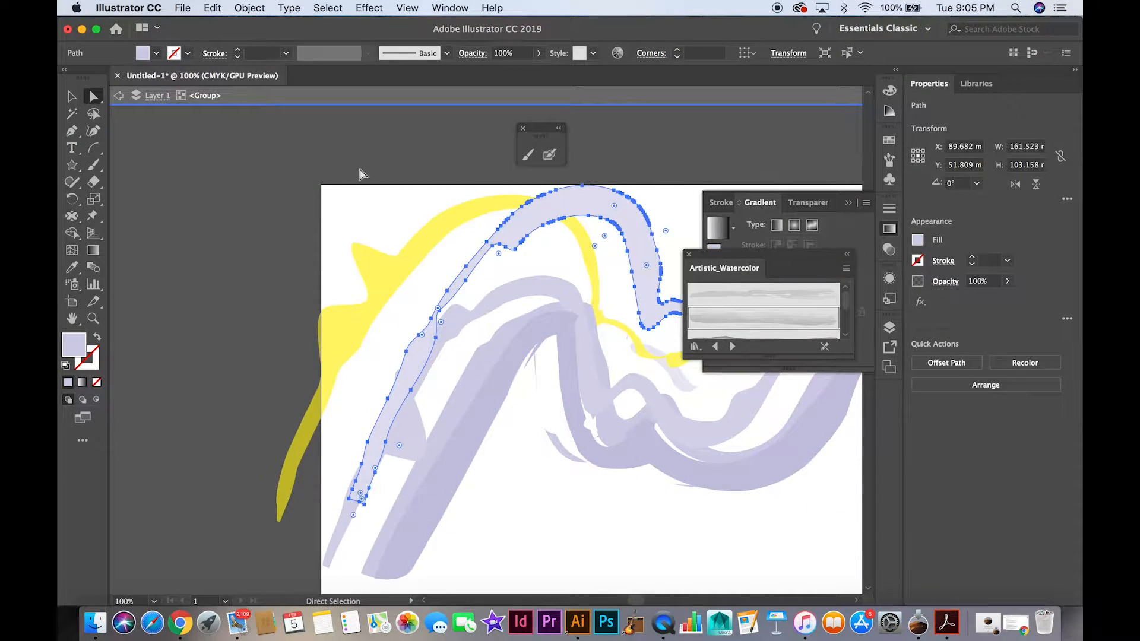
pyautogui.click(157, 53)
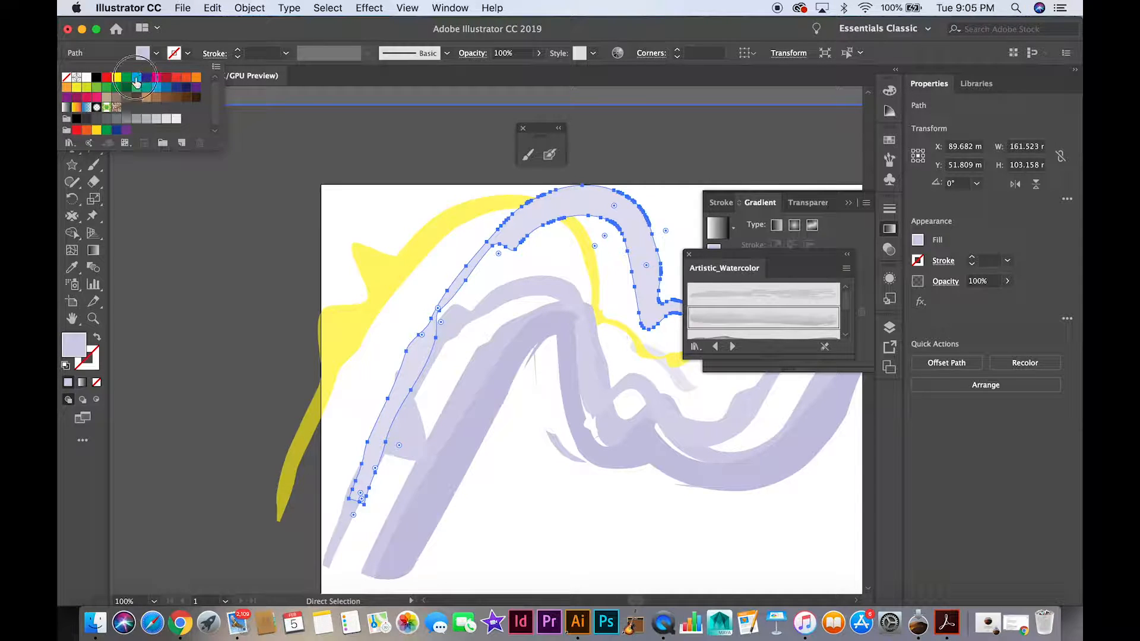
pyautogui.click(136, 78)
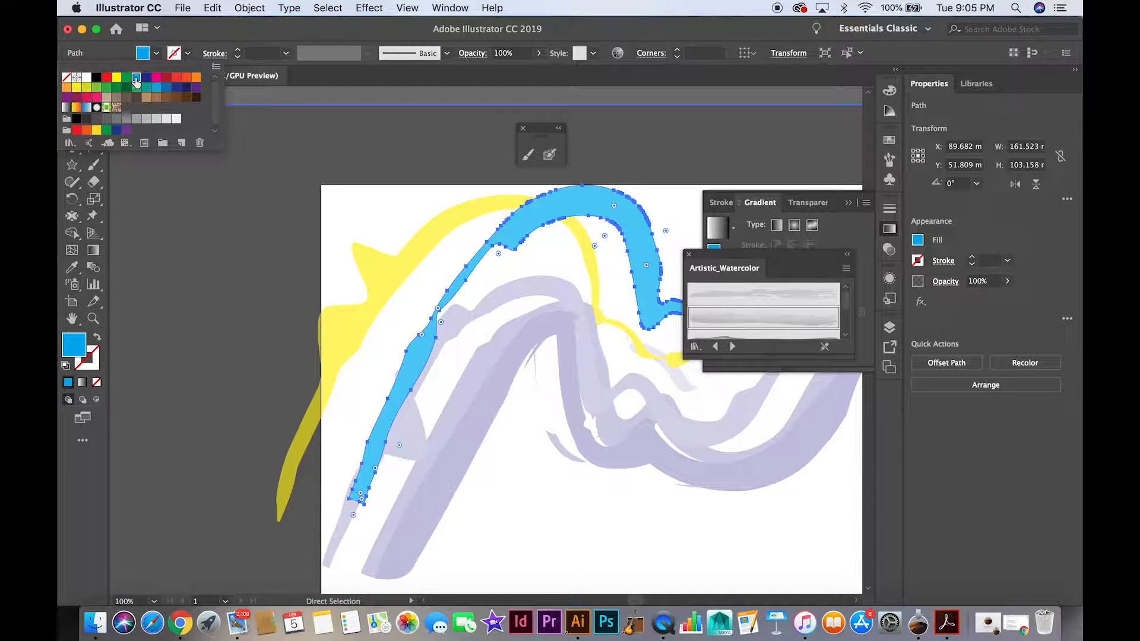
# Fill the middle band with the bulge on its lower edge with orange-red and deselect everything.
pyautogui.click(457, 323)
pyautogui.click(515, 300)
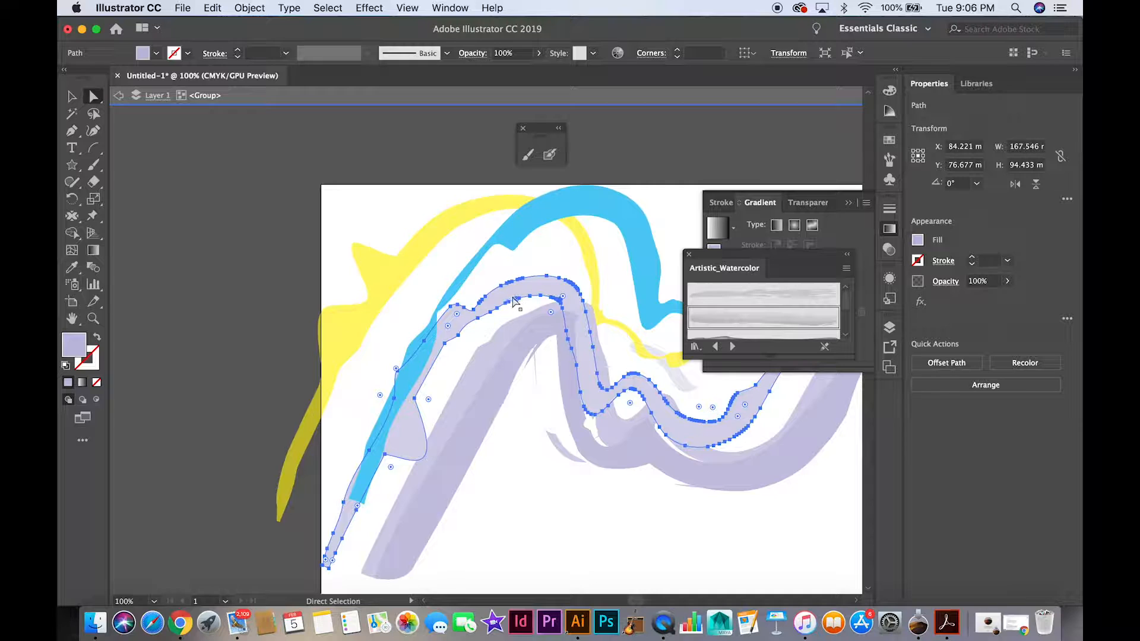
pyautogui.click(156, 54)
pyautogui.click(187, 77)
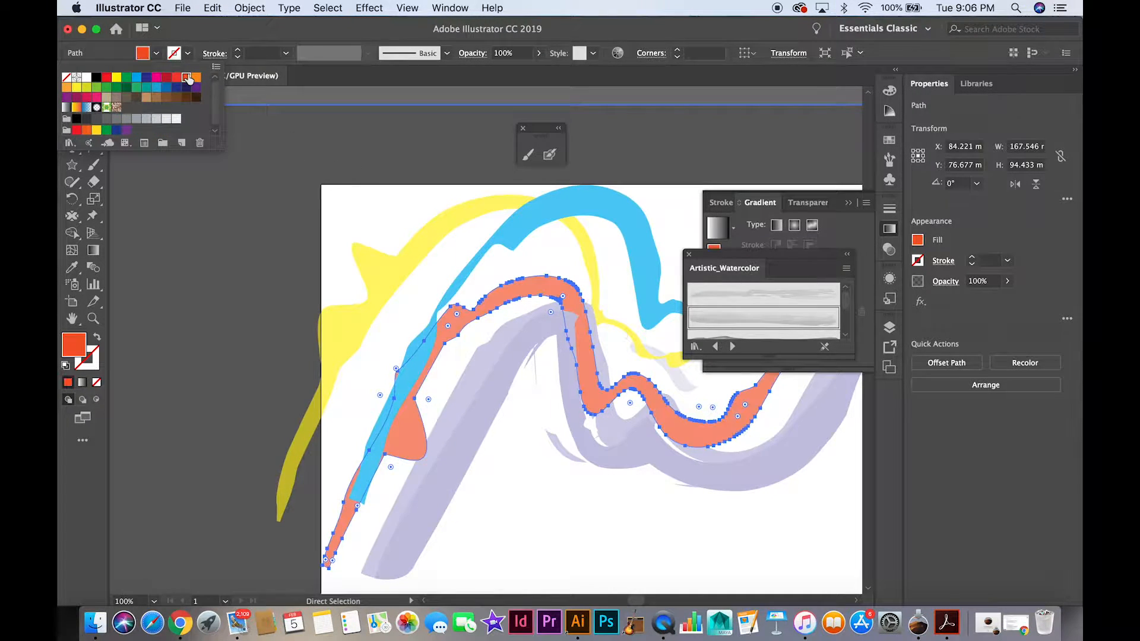
pyautogui.click(242, 231)
pyautogui.press('v')
pyautogui.click(267, 209)
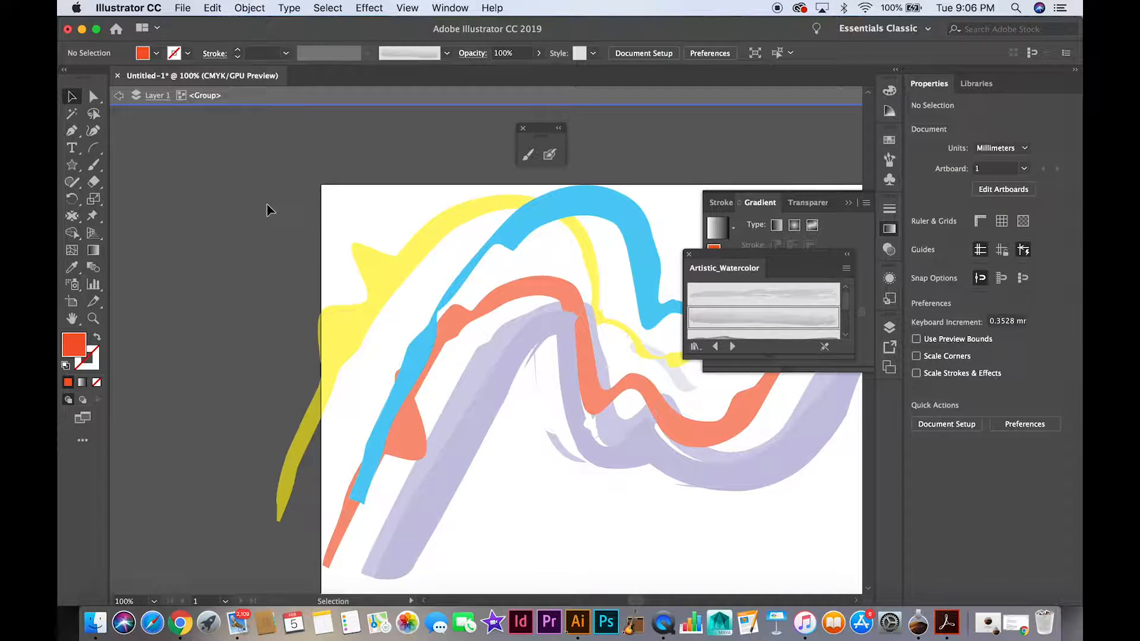
# Paint a wavy stroke about 162 mm wide and 54 mm high below the colored bands with the first Artistic_Watercolor brush.
pyautogui.press('z')
pyautogui.press('super+minus')
pyautogui.press('super+minus')
pyautogui.press('super+minus')
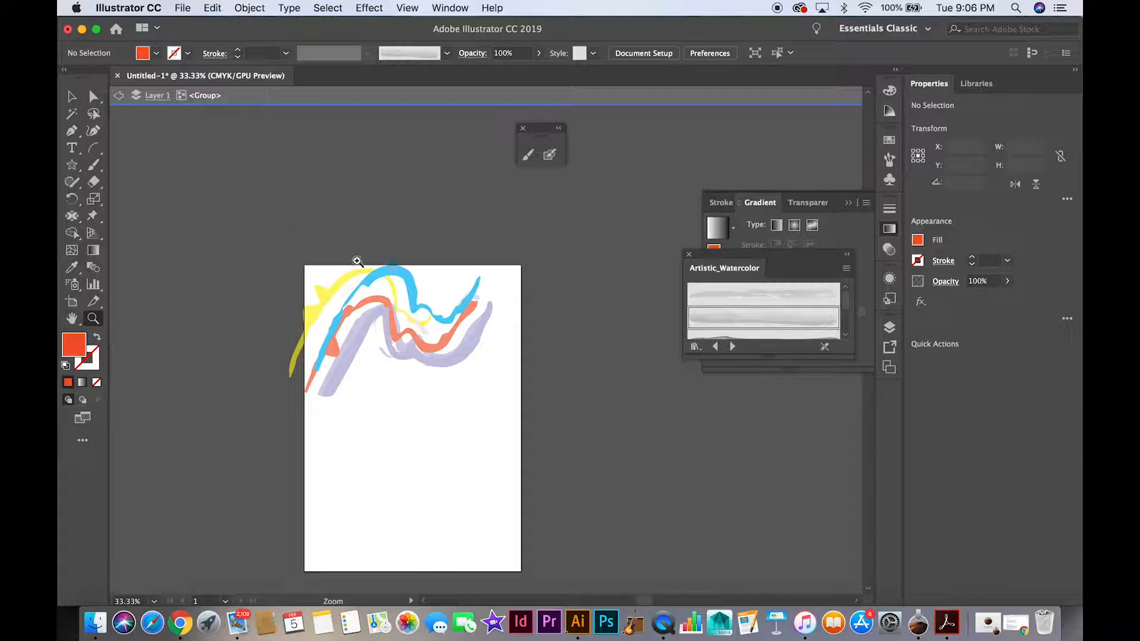
pyautogui.click(93, 164)
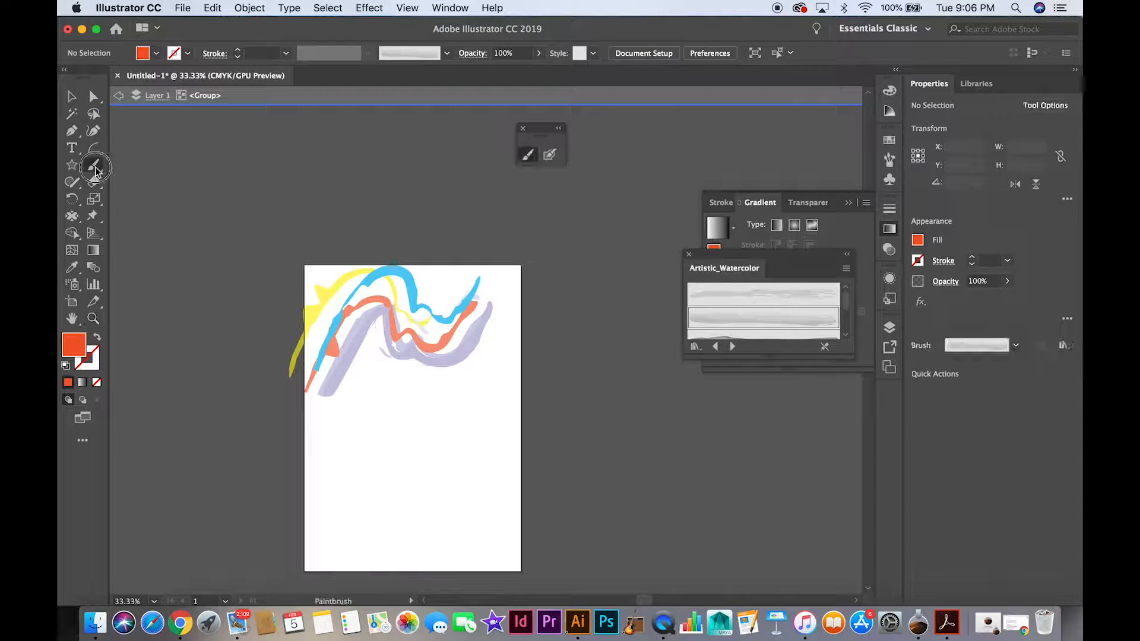
pyautogui.click(694, 300)
pyautogui.moveTo(376, 471)
pyautogui.mouseDown()
pyautogui.moveTo(445, 414)
pyautogui.moveTo(513, 456)
pyautogui.moveTo(547, 445)
pyautogui.mouseUp()
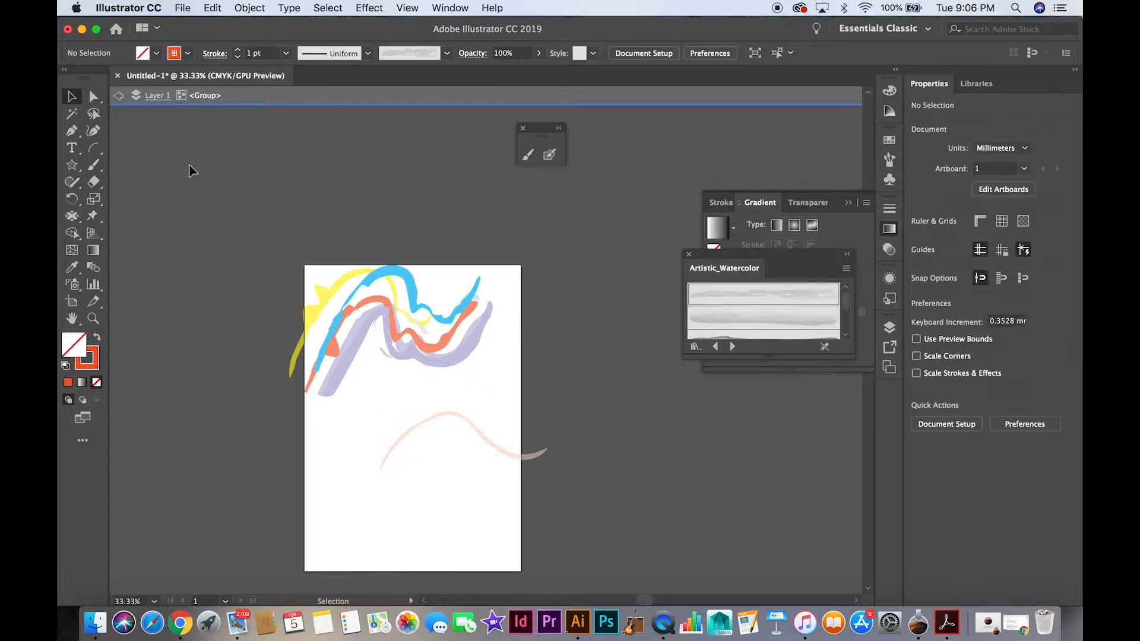
# Isolate the newly painted wavy path and set its stroke weight to 9 pt.
pyautogui.click(72, 98)
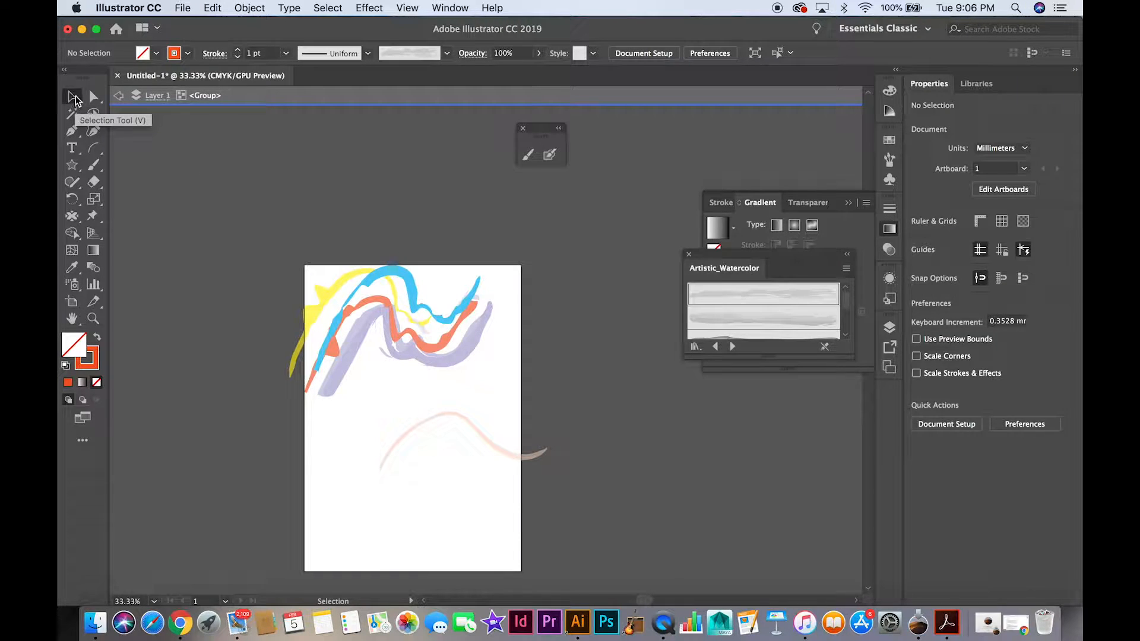
pyautogui.doubleClick(442, 414)
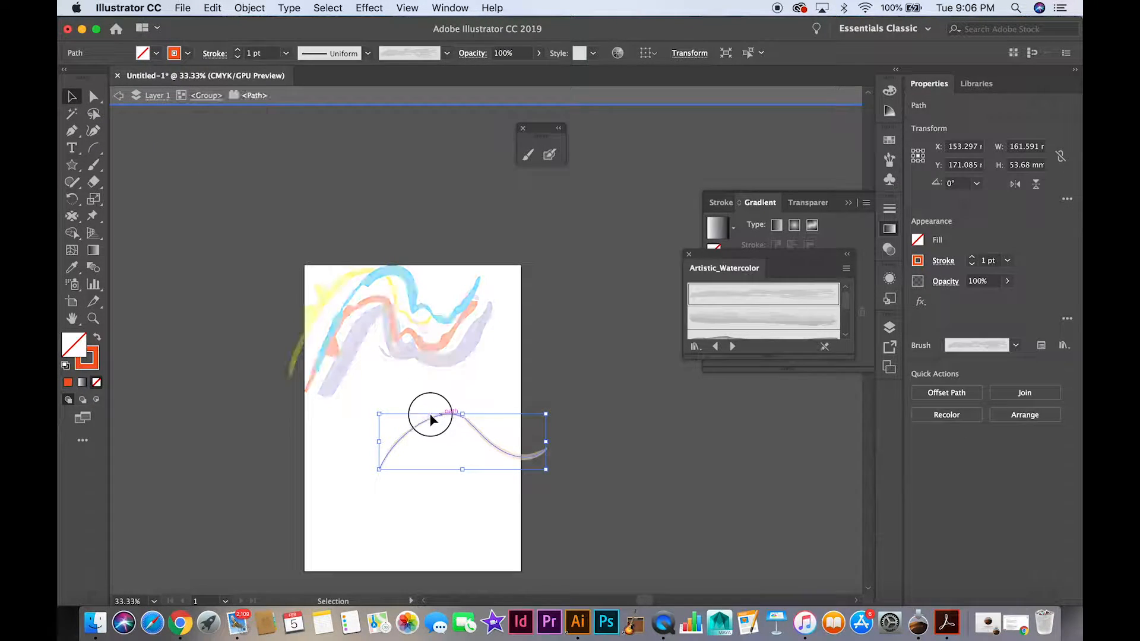
pyautogui.click(285, 53)
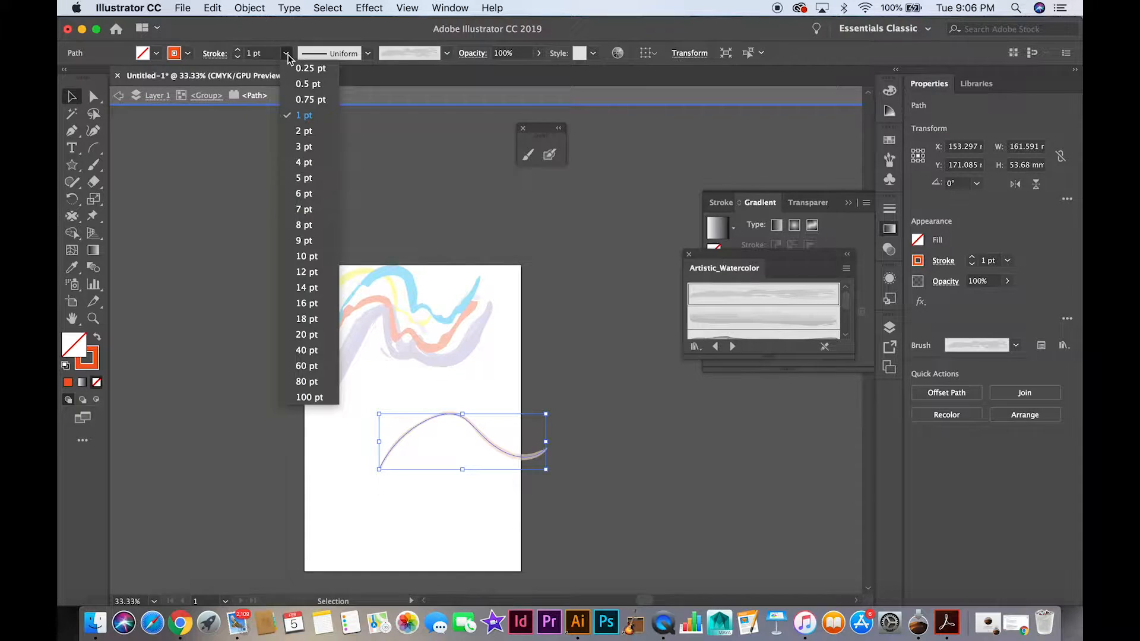
pyautogui.click(316, 241)
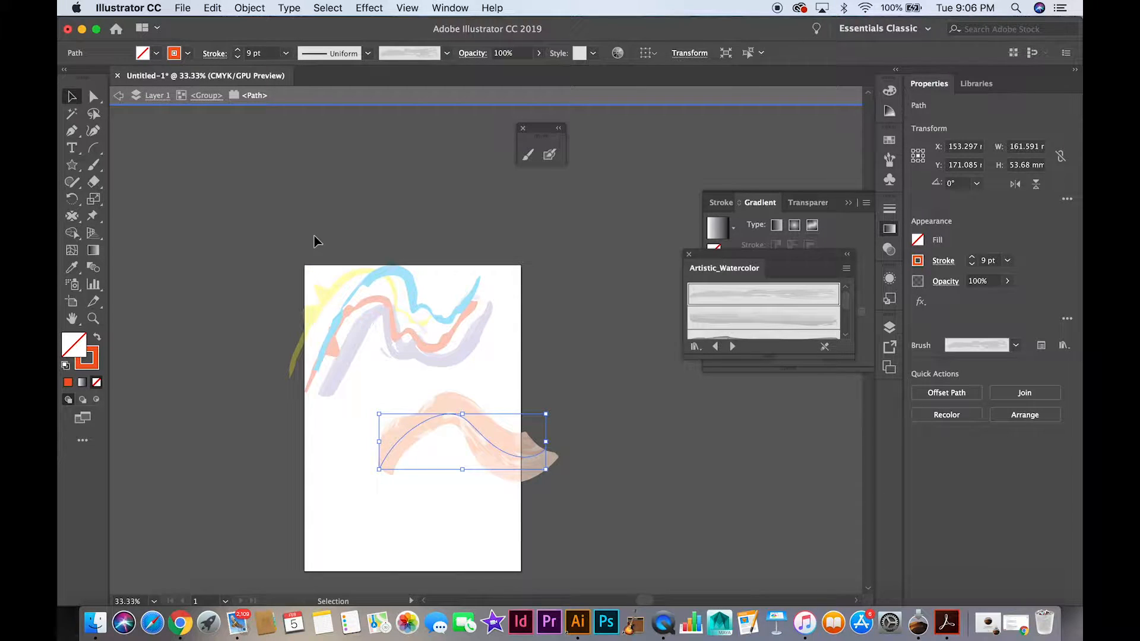
# Convert the new wavy watercolor path to outlines with Outline Stroke.
pyautogui.press('z')
pyautogui.click(516, 441)
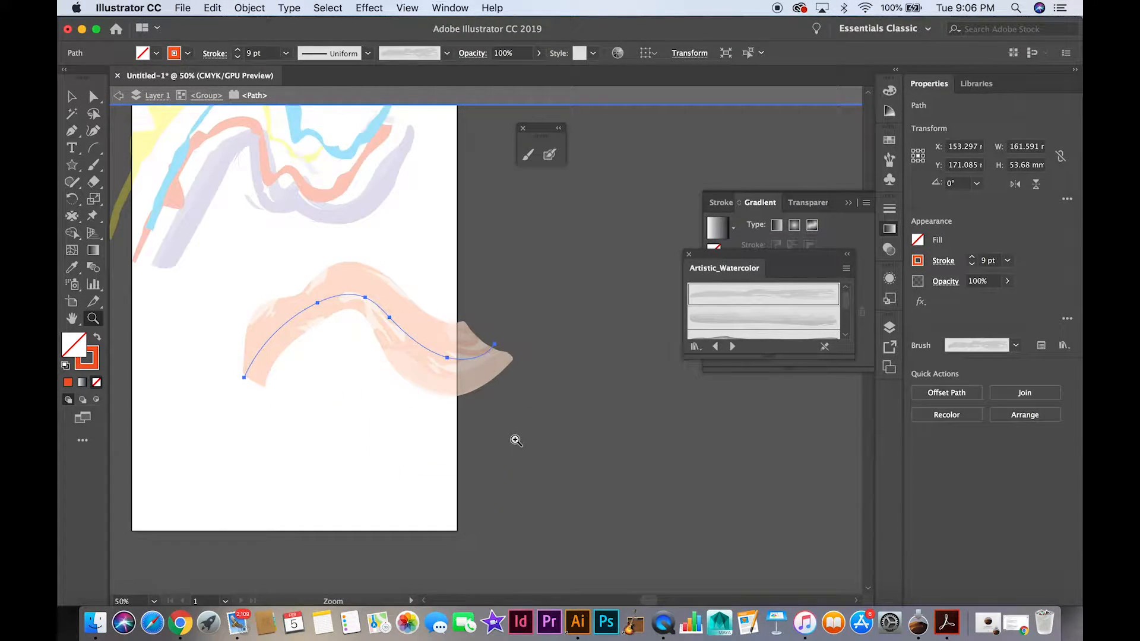
pyautogui.click(259, 8)
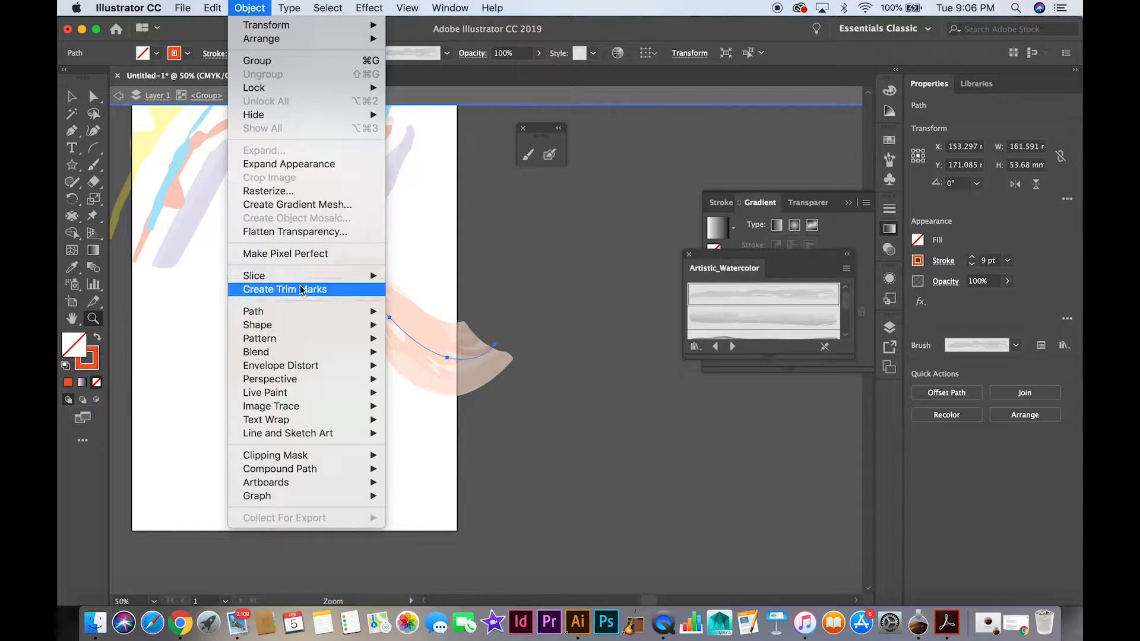
pyautogui.moveTo(304, 313)
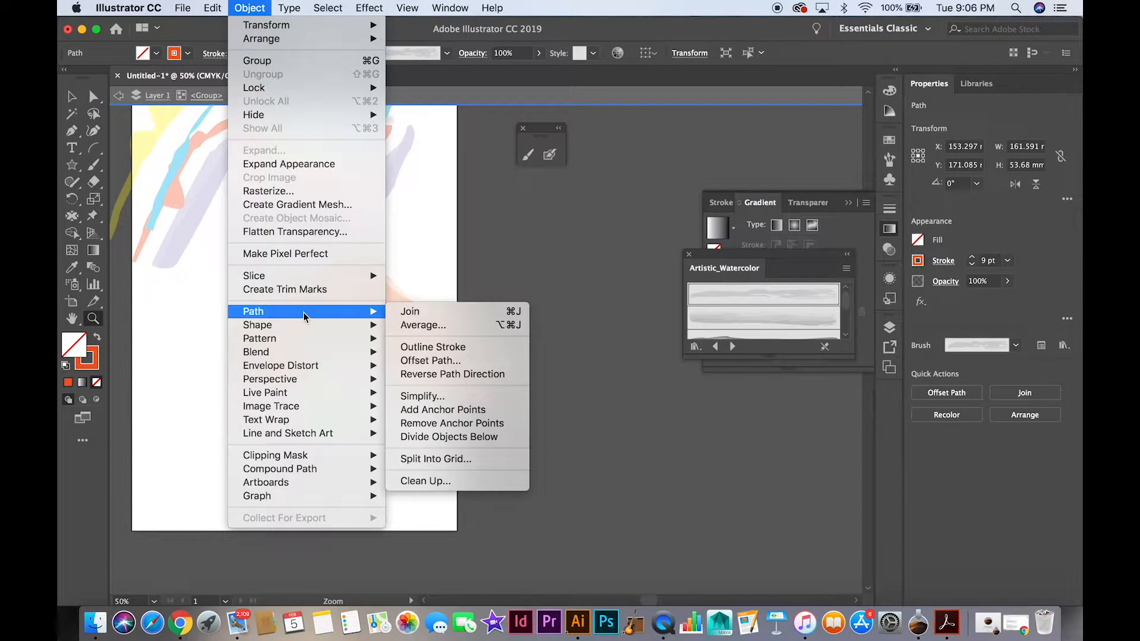
pyautogui.click(428, 347)
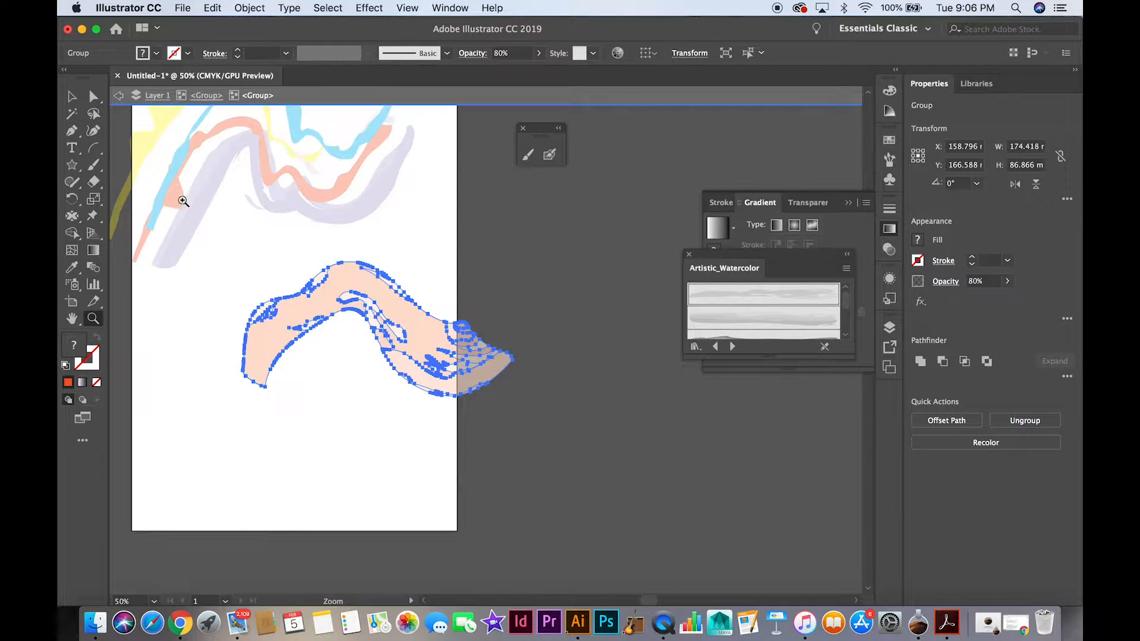
# Directly select the large main shape of the outlined wavy stroke, fill it with bright blue and deselect it.
pyautogui.click(305, 305)
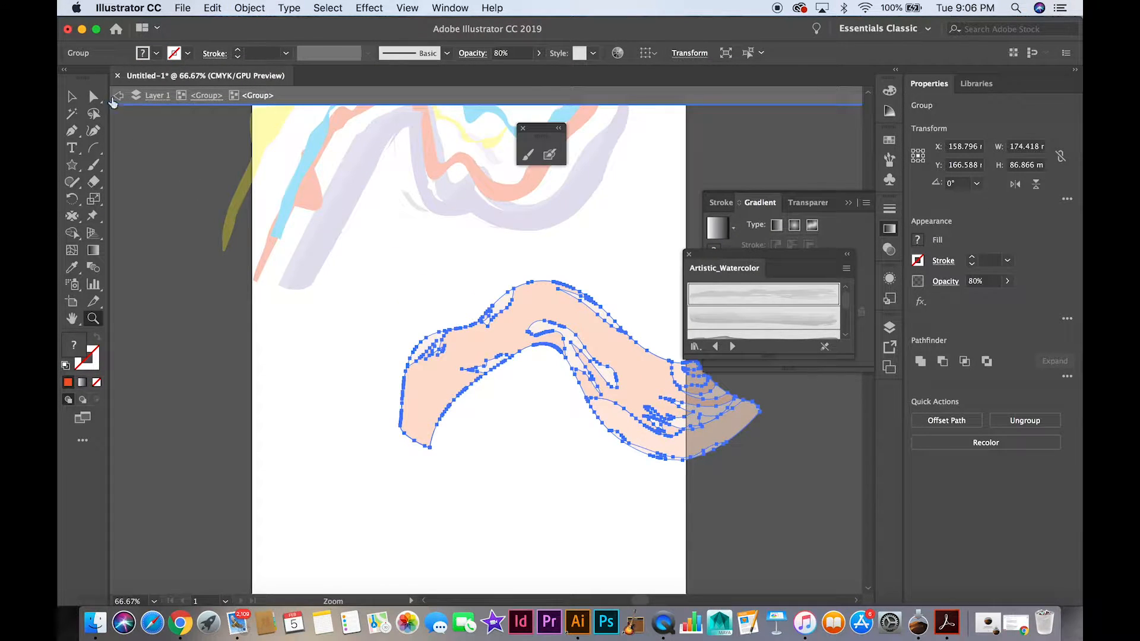
pyautogui.click(93, 96)
pyautogui.click(375, 356)
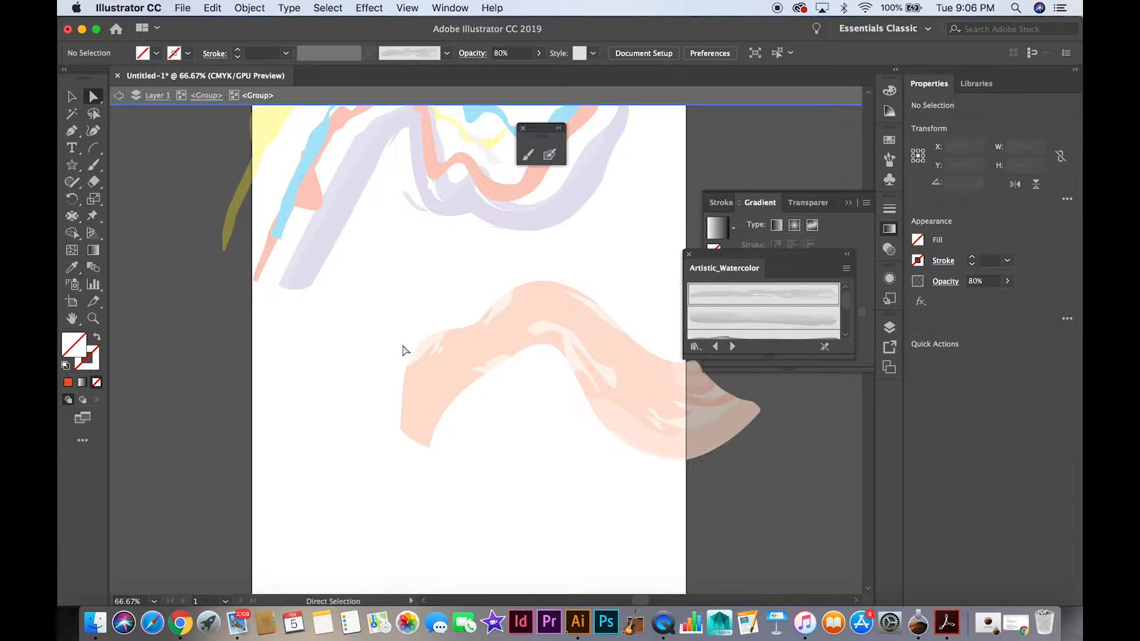
pyautogui.click(466, 375)
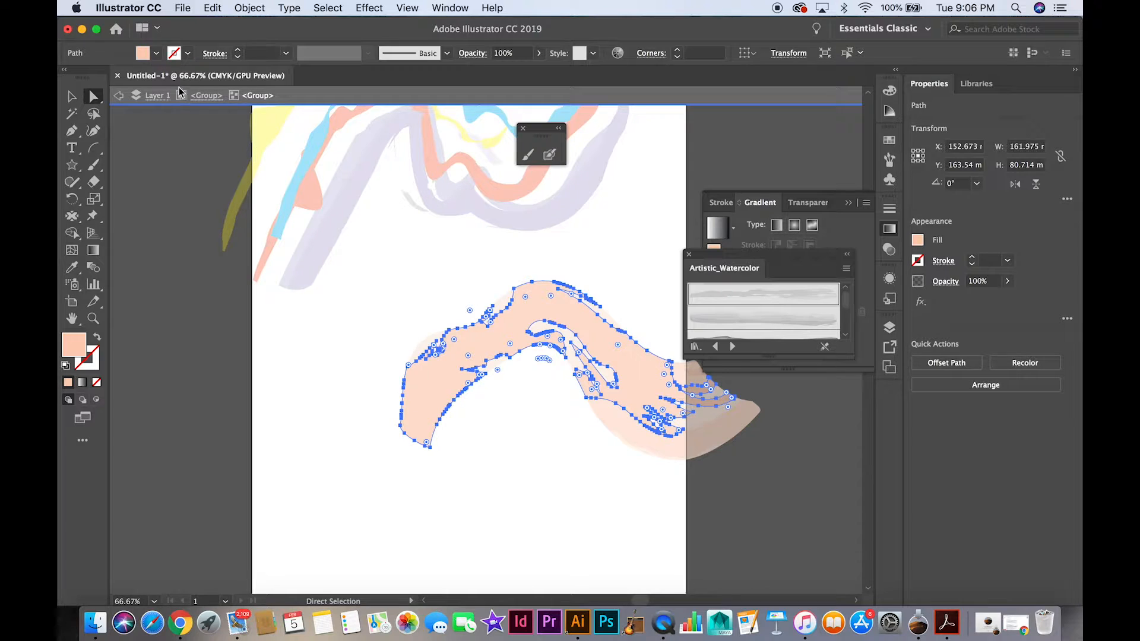
pyautogui.click(156, 53)
pyautogui.click(136, 82)
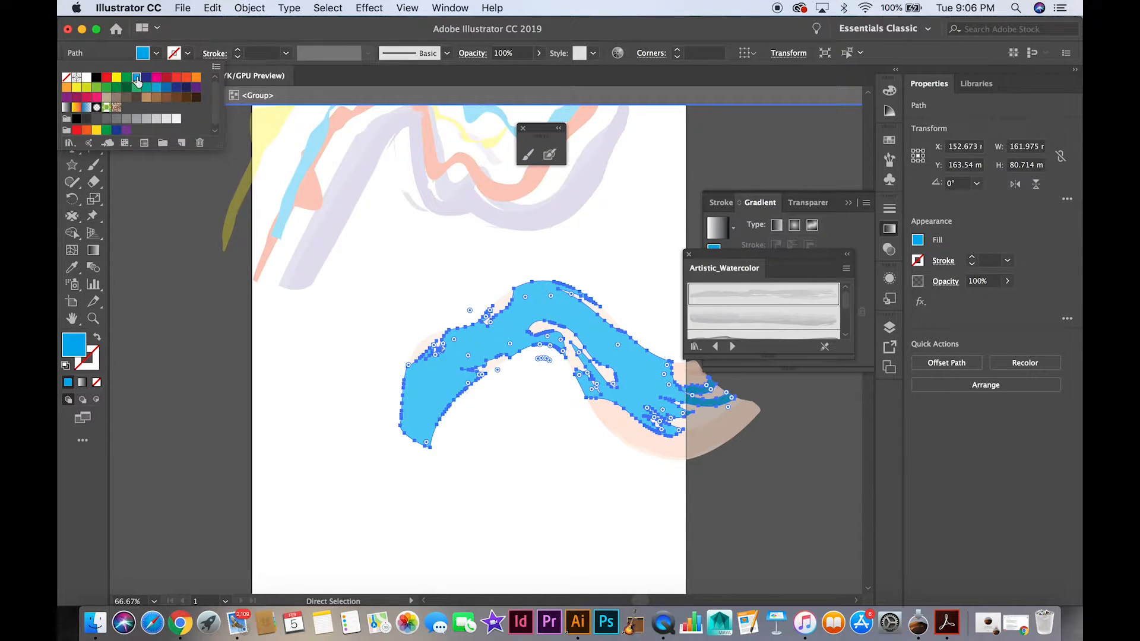
pyautogui.click(348, 330)
# Fill the narrow band along the lower edge of the wavy stroke's tail end with green and deselect it.
pyautogui.click(653, 478)
pyautogui.click(644, 439)
pyautogui.click(156, 53)
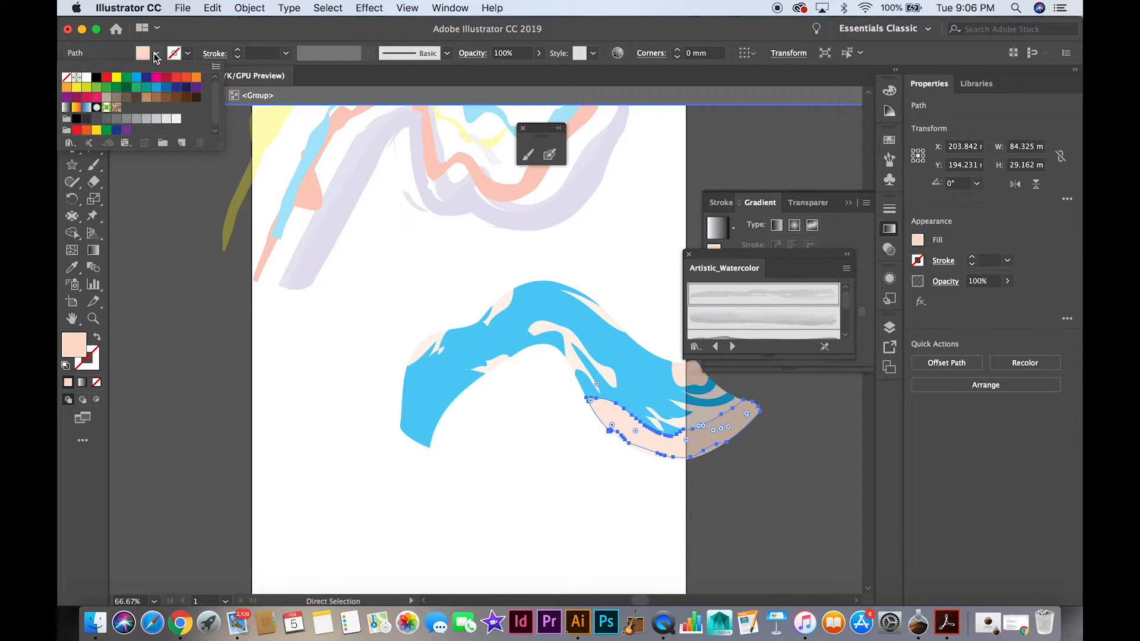
pyautogui.click(125, 88)
pyautogui.click(287, 313)
pyautogui.press('space')
pyautogui.moveTo(614, 206); pyautogui.dragTo(557, 244)
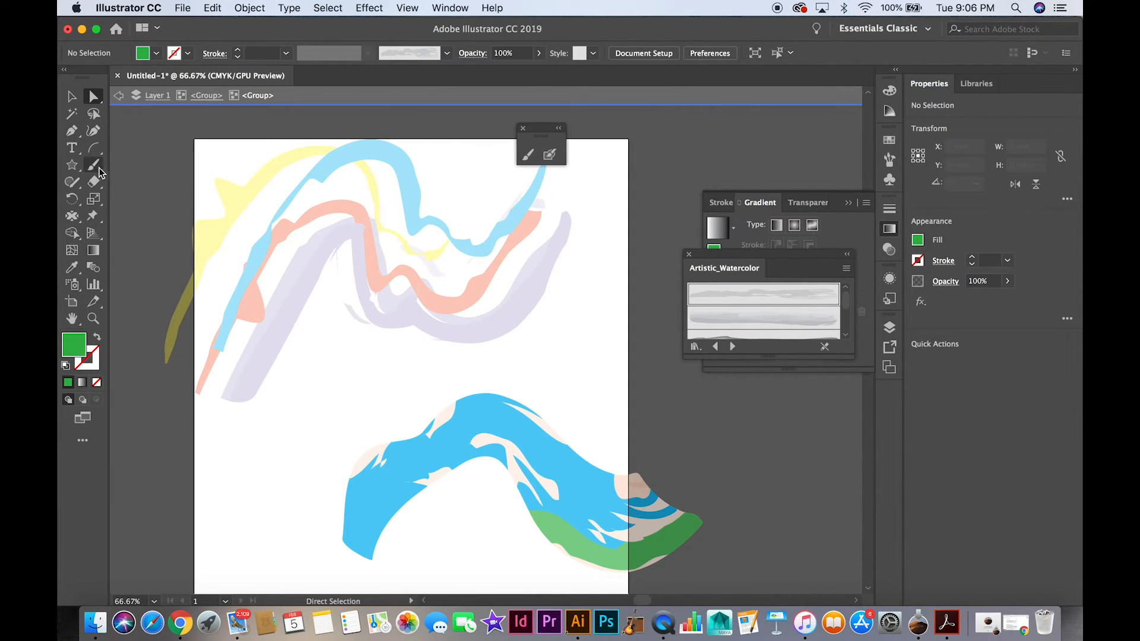